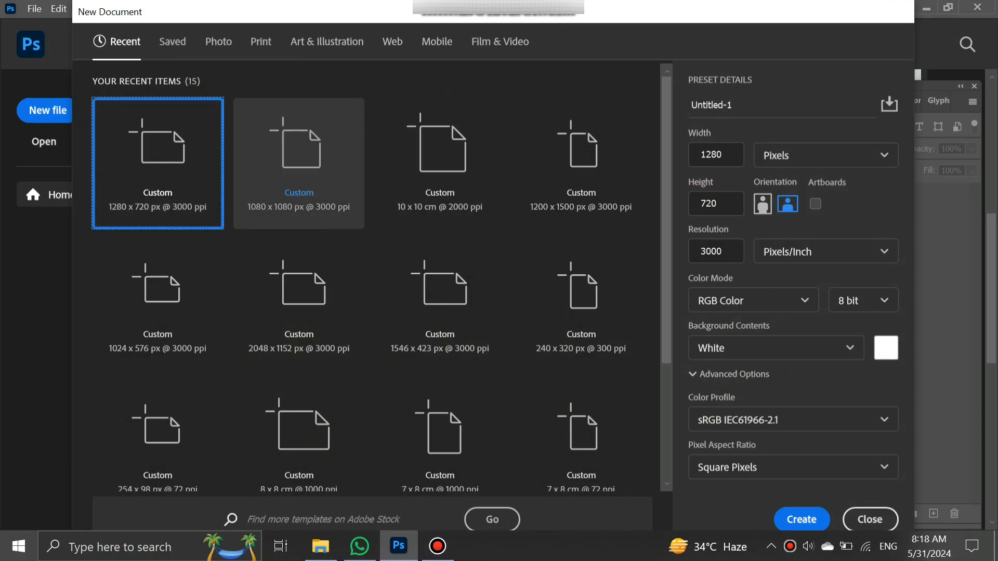
Create a 1080 x 1080 px document at 3000 ppi and place fiery-sky image 1 from the MAHARANA folder, filling the canvas.
double_click(299, 163)
left_click(320, 545)
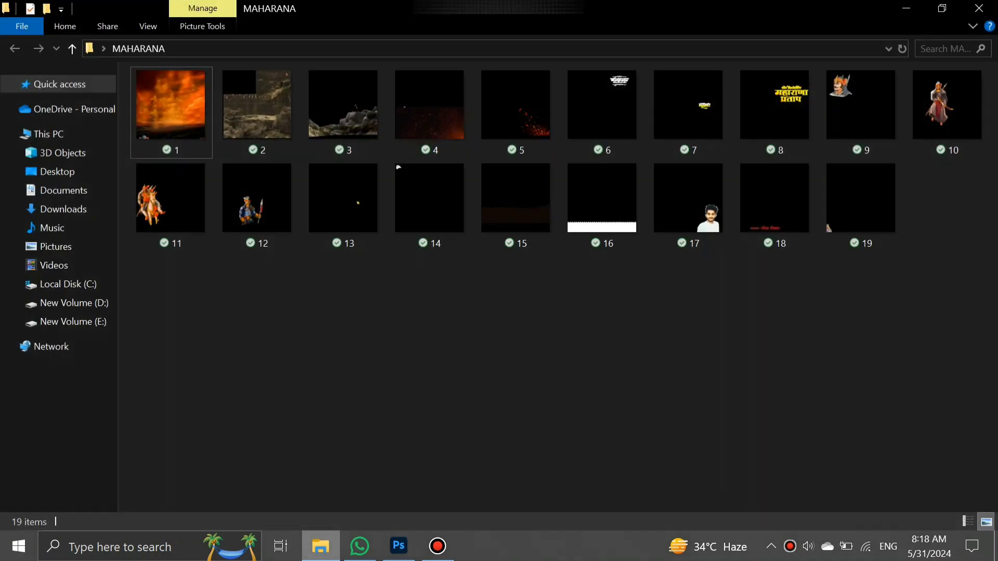
left_click_drag(171, 104, 395, 415)
key("Return")
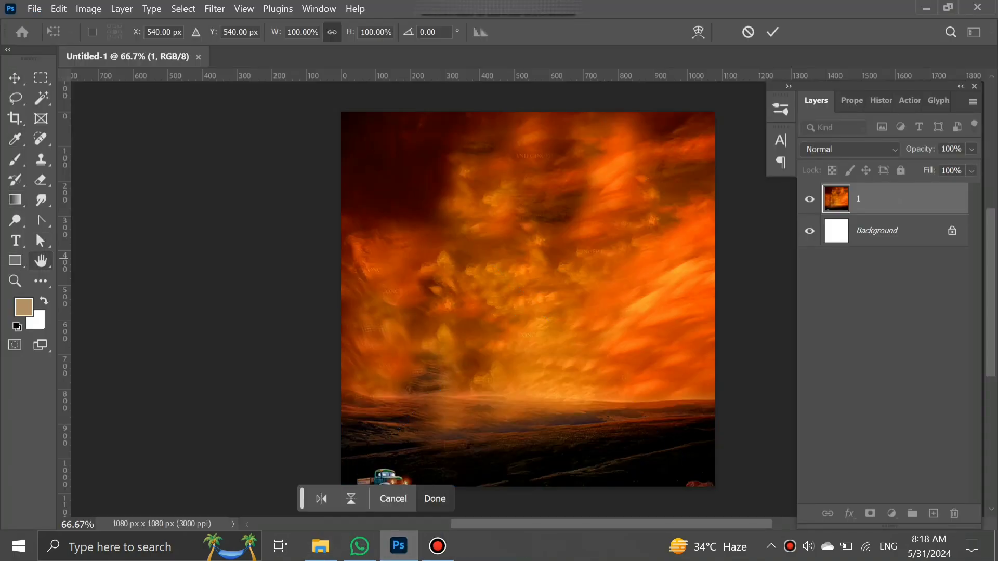
scroll(576, 265, "down", 2)
left_click_drag(547, 282, 511, 281)
scroll(512, 280, "up", 1)
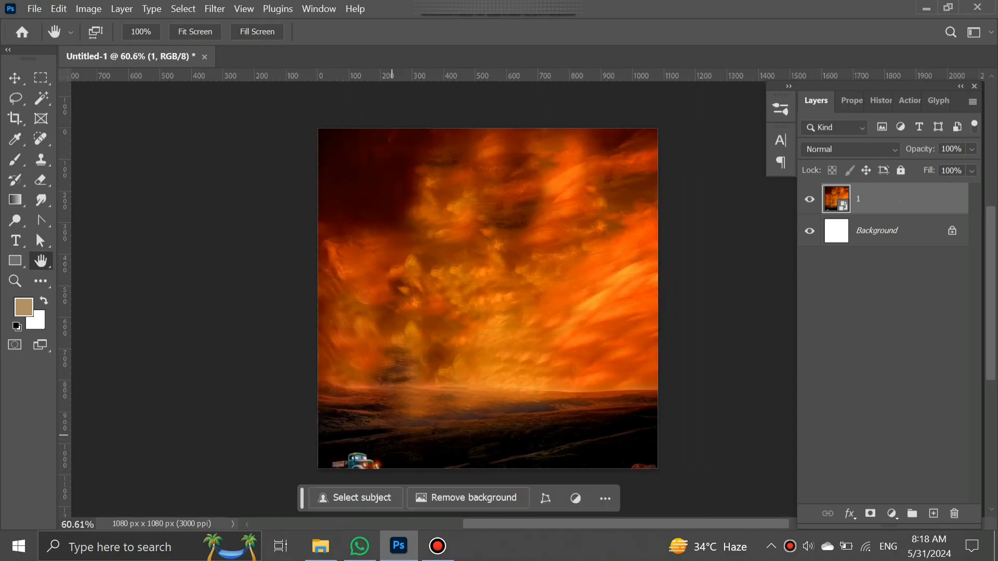
Place fort image 2 from the MAHARANA folder at full canvas size and set its blend mode to Hard Light.
left_click(321, 545)
left_click_drag(257, 104, 525, 349)
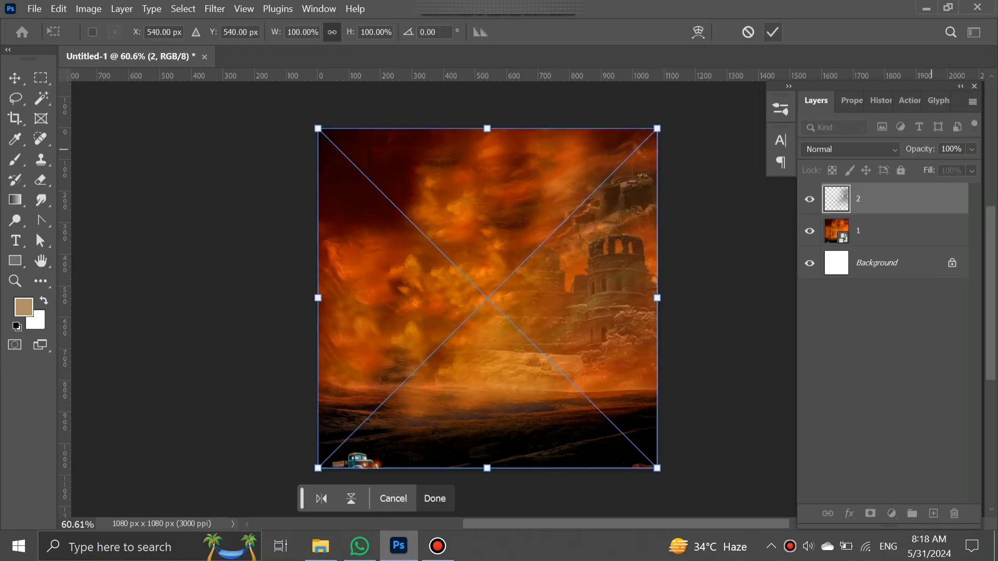
left_click(771, 32)
left_click(850, 150)
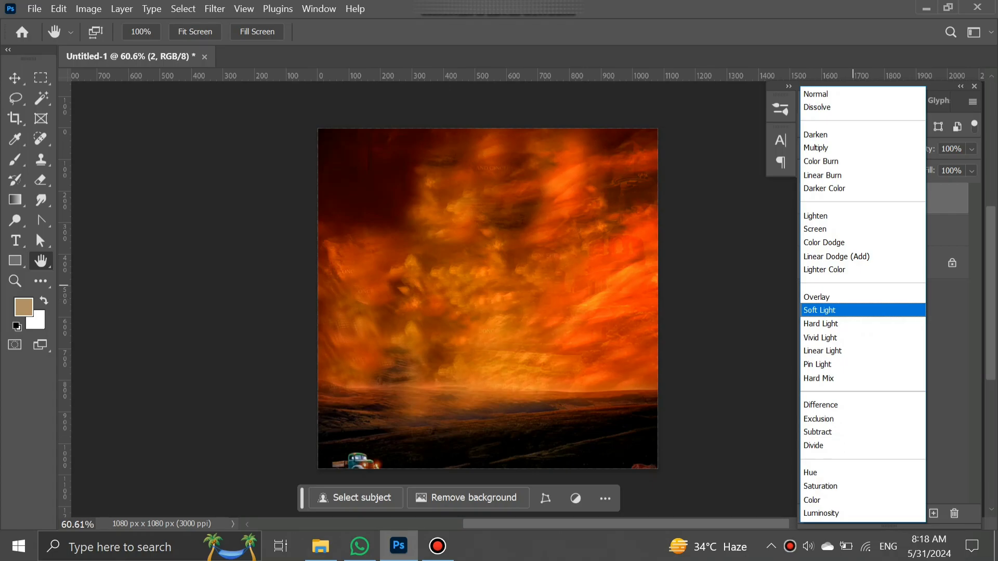
key("Down")
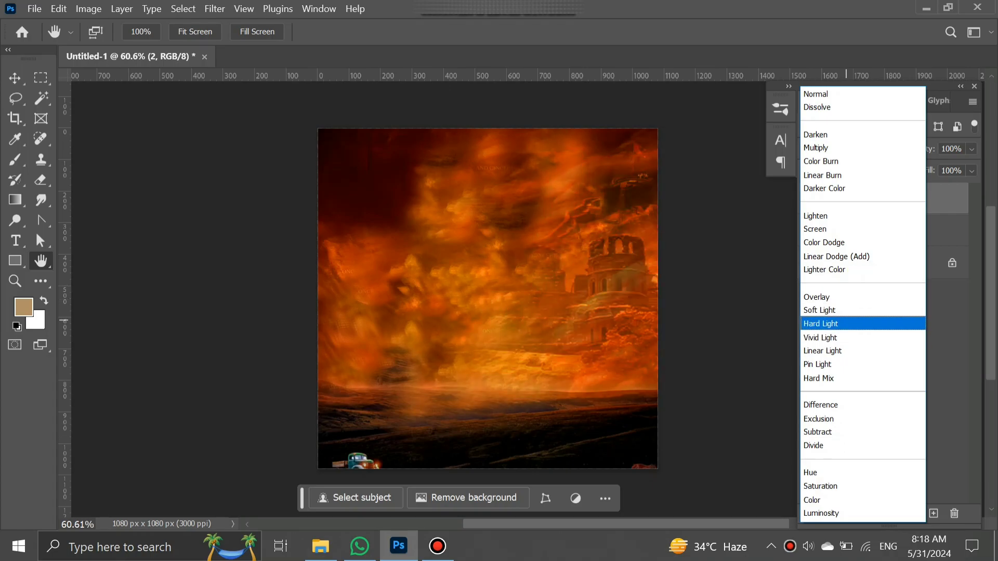
key("Return")
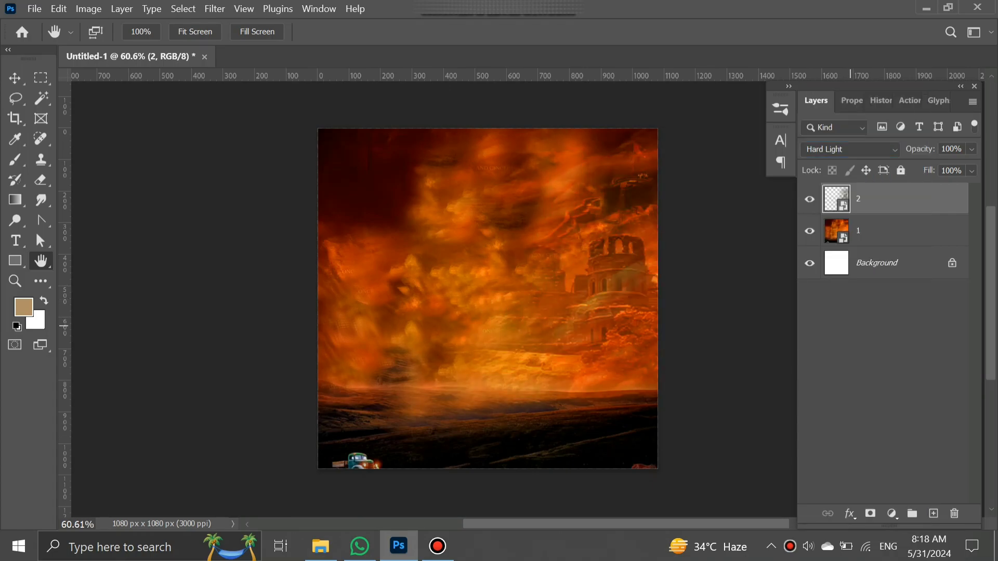
Place rocks image 3 from the MAHARANA folder above the fort layer and set its blend mode to Hard Light.
left_click(321, 547)
left_click(397, 167)
left_click_drag(344, 111, 489, 410)
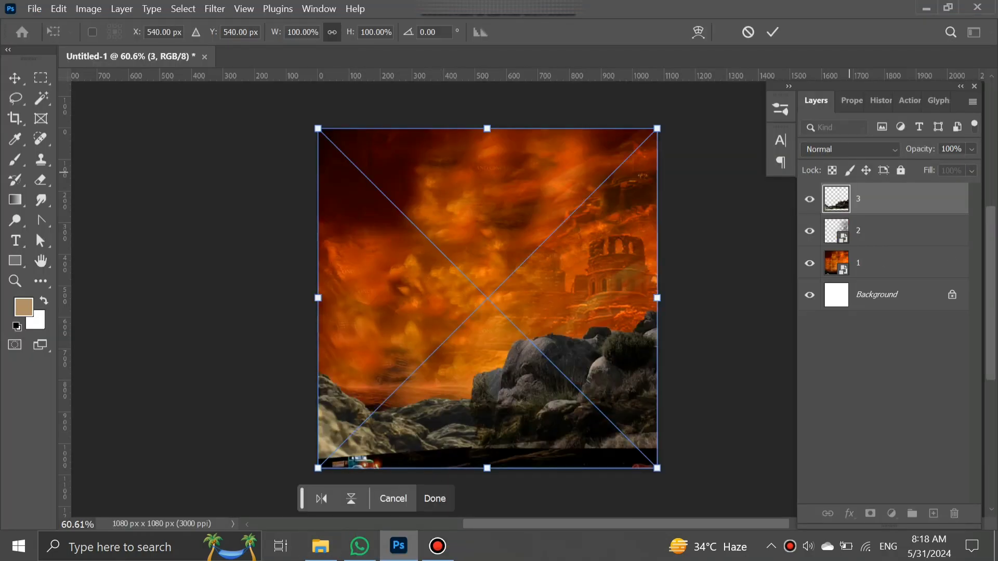
key("Return")
left_click(851, 149)
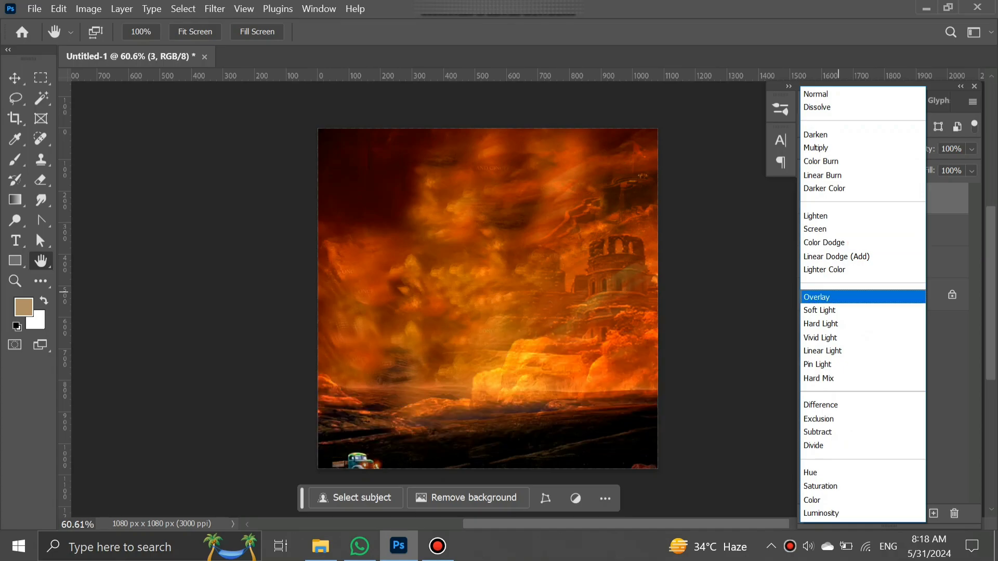
key("Down")
key("Down")
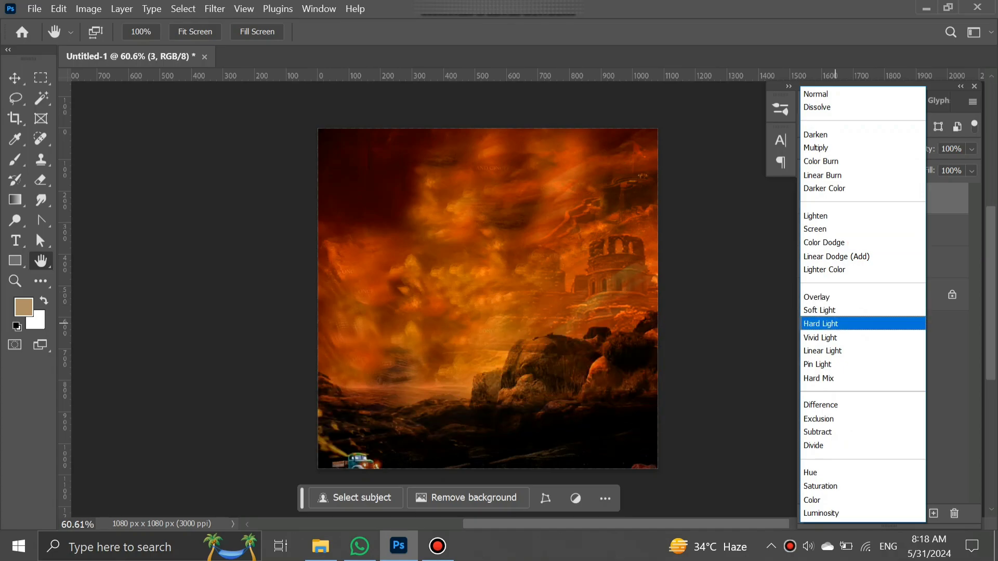
key("Down")
key("Up")
key("Return")
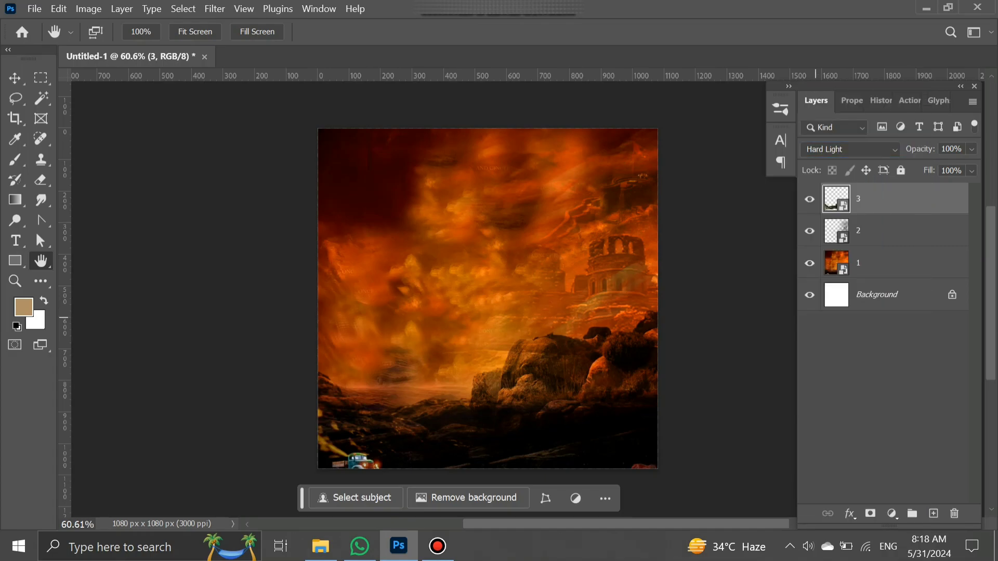
Place image 4 with the fine sparks from the MAHARANA folder and set its blend mode to Screen.
left_click(321, 546)
left_click_drag(429, 112, 512, 439)
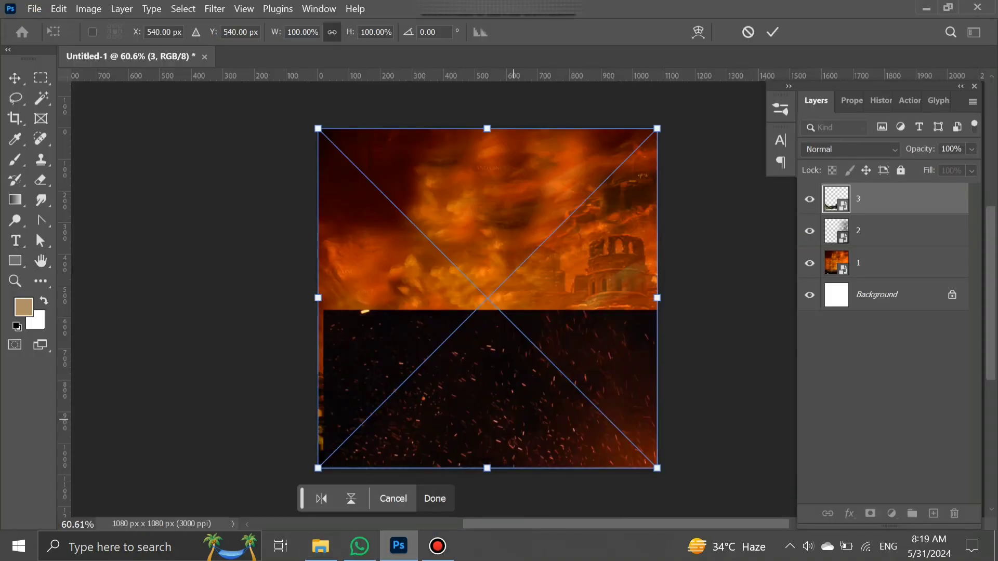
key("Return")
left_click(851, 149)
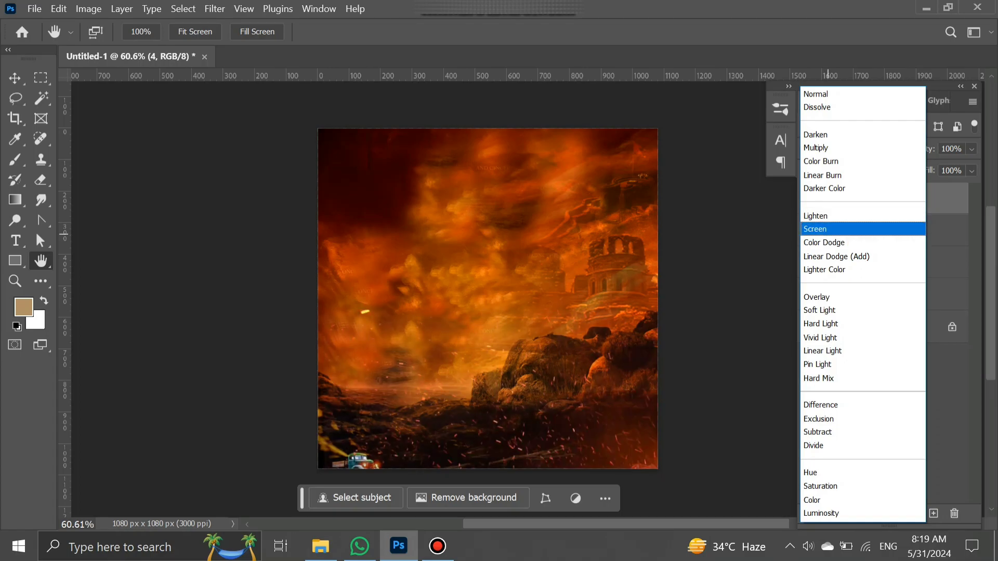
left_click(828, 229)
Place image 5 with the large embers from the MAHARANA folder and set its blend mode to Screen.
left_click(321, 546)
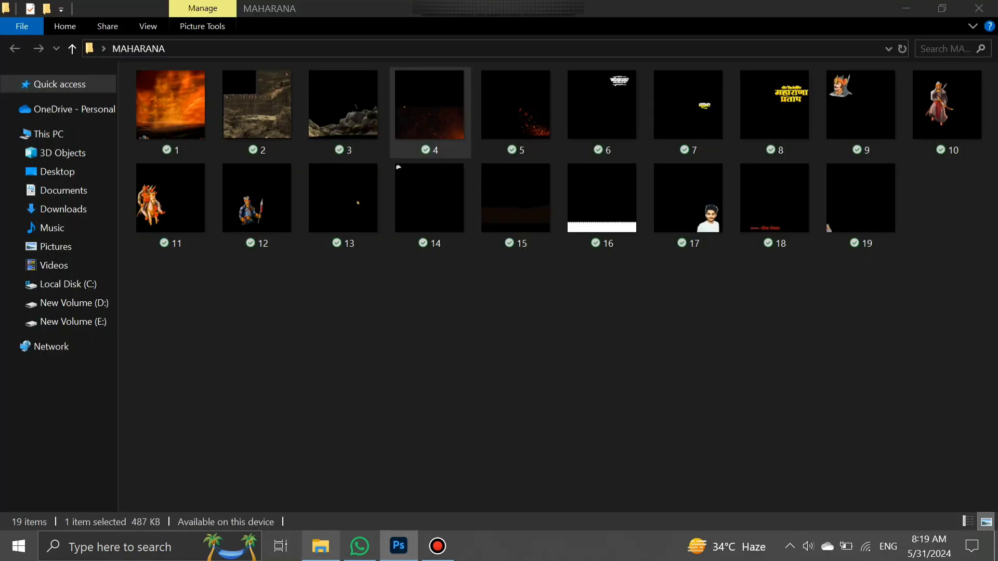
left_click_drag(515, 104, 442, 457)
key("Return")
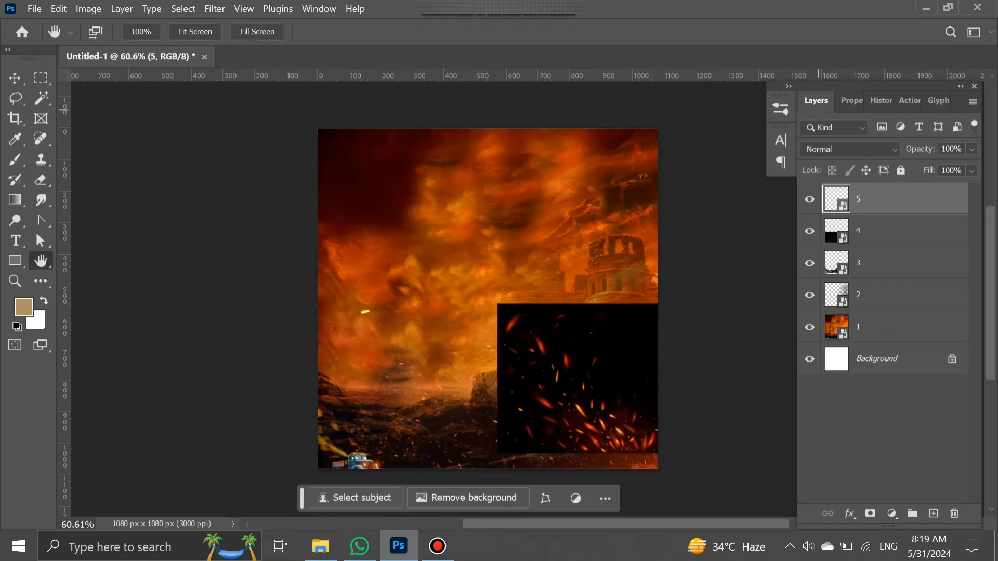
left_click(849, 149)
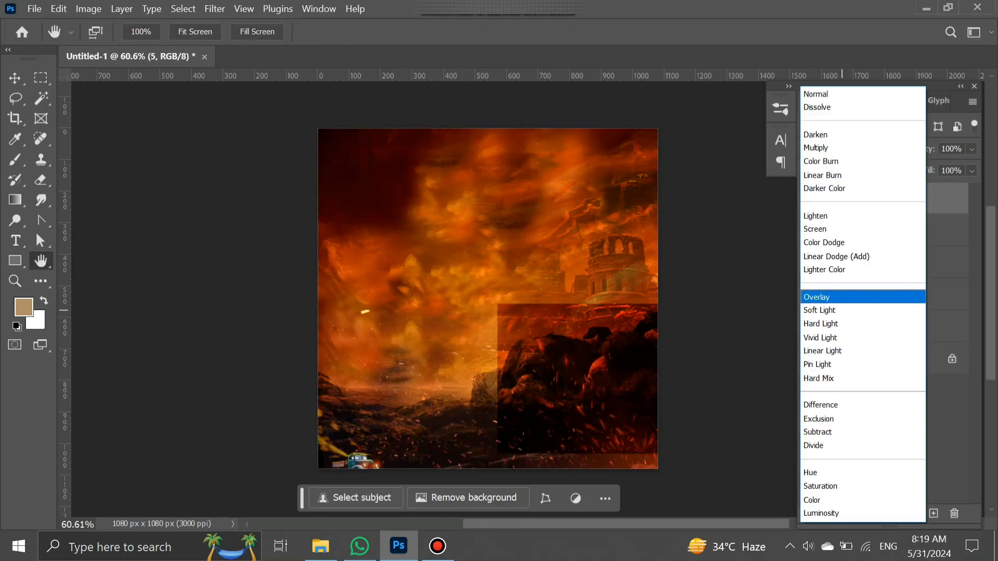
key("Up")
key("Up")
key("Up")
key("Up")
key("Return")
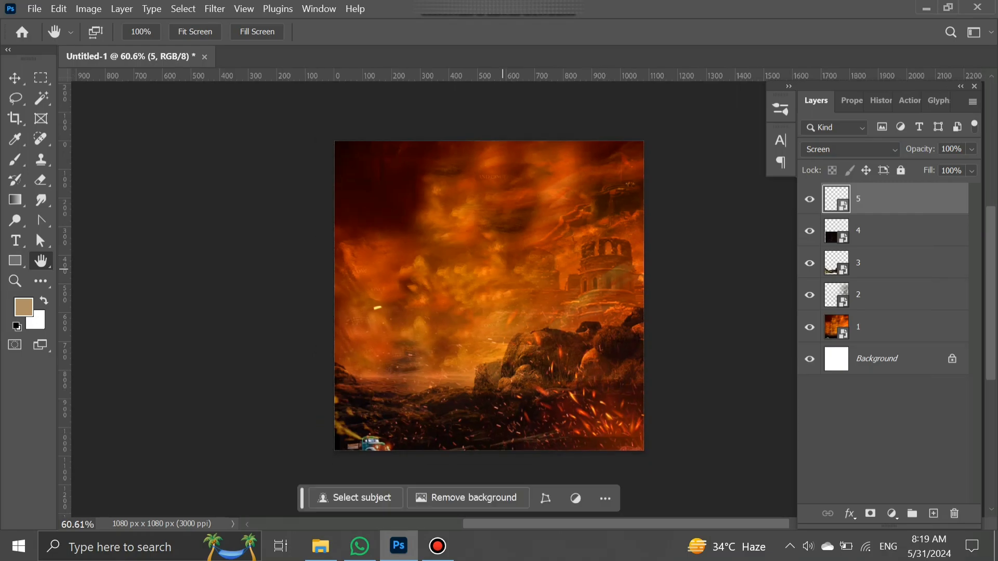
scroll(503, 269, "down", 2)
scroll(503, 276, "up", 2)
scroll(487, 295, "down", 1)
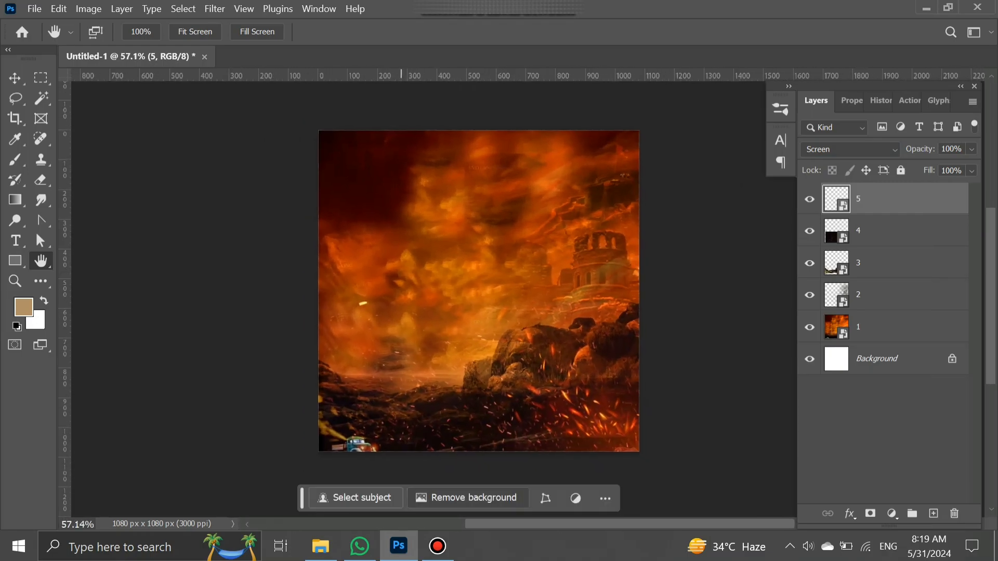
Place image 6, the white Marathi tagline, from the MAHARANA folder at its original size and position.
left_click(320, 546)
left_click(567, 291)
left_click_drag(602, 112, 562, 400)
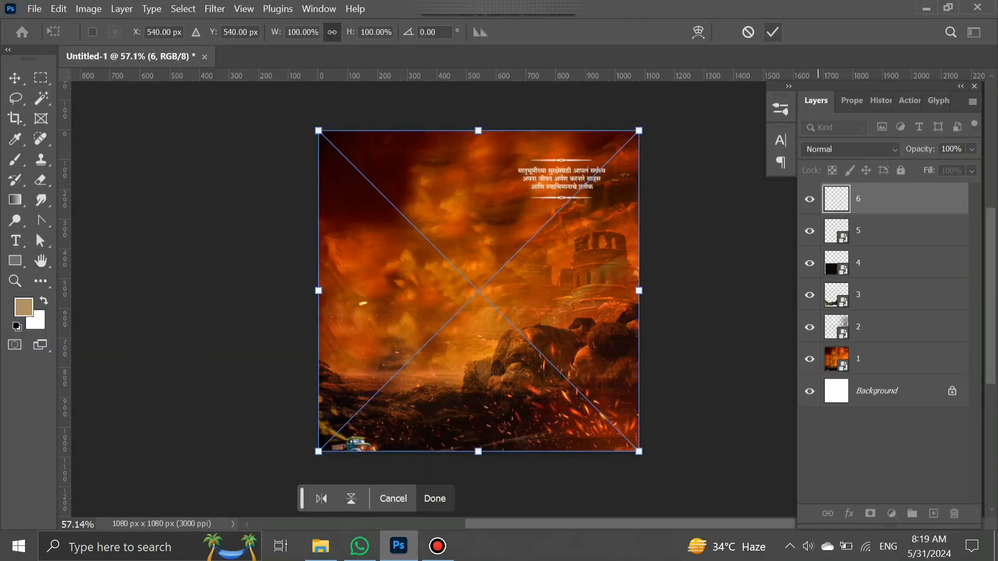
key("Return")
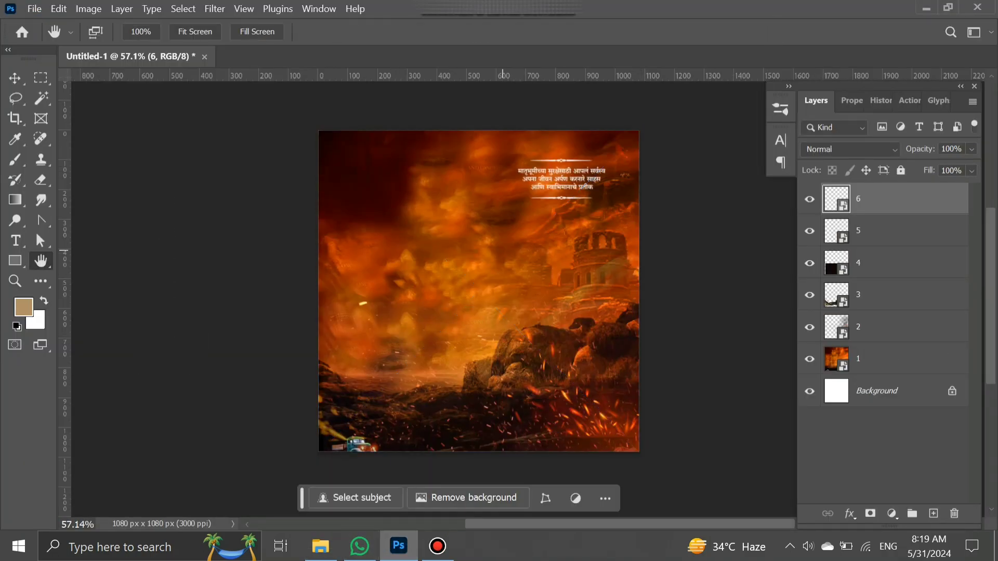
scroll(577, 188, "up", 5)
left_click_drag(577, 188, 559, 234)
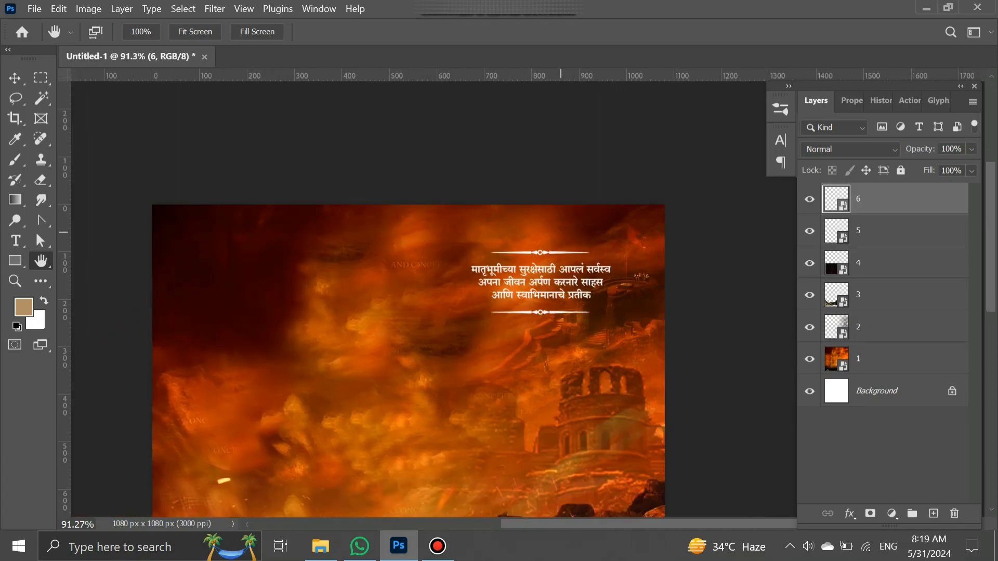
scroll(560, 234, "up", 3)
scroll(559, 261, "down", 5)
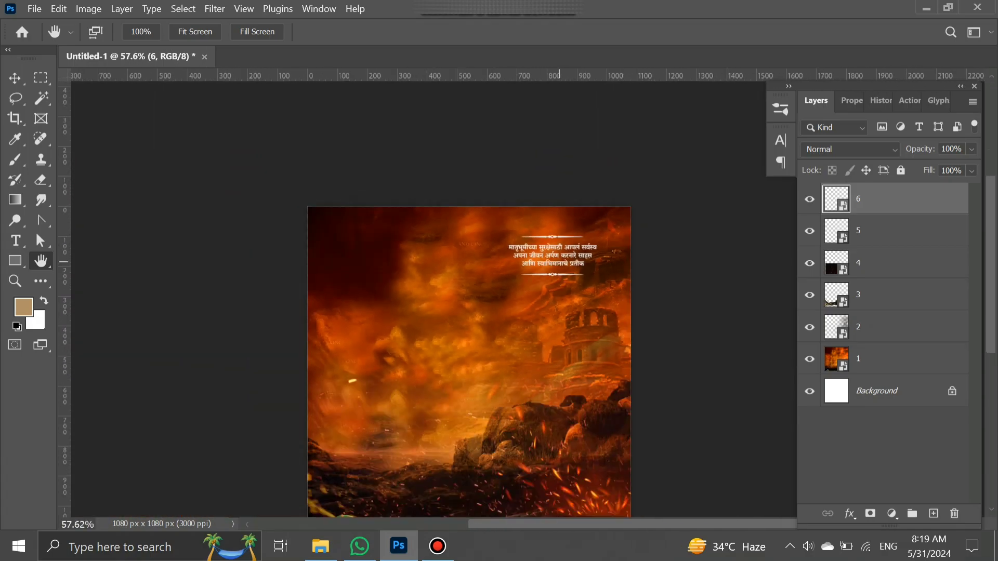
scroll(466, 312, "down", 3)
Place image 7, the small white and yellow greeting text, from the MAHARANA folder onto the poster.
left_click(320, 546)
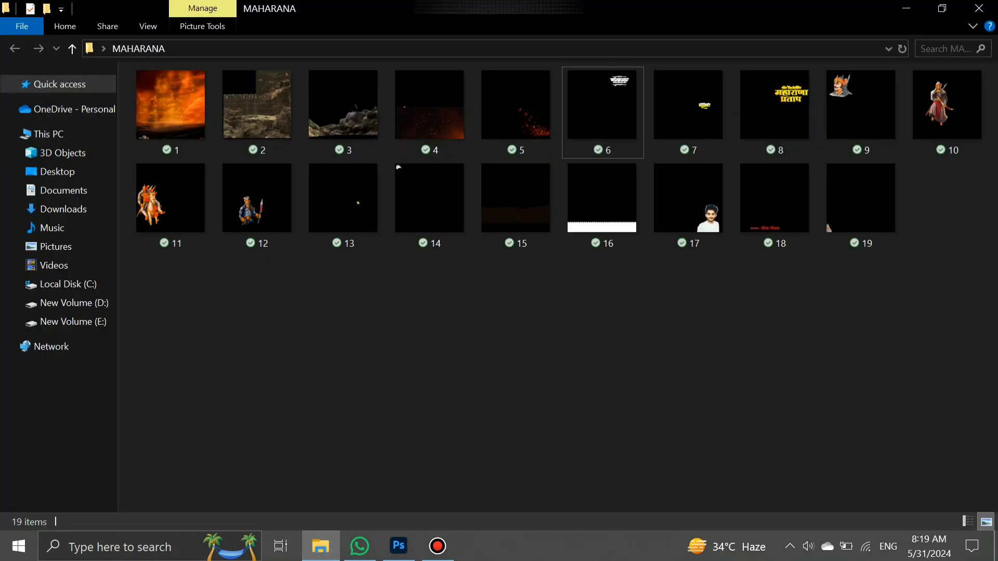
left_click_drag(688, 104, 445, 372)
left_click_drag(397, 543, 520, 395)
left_click(773, 32)
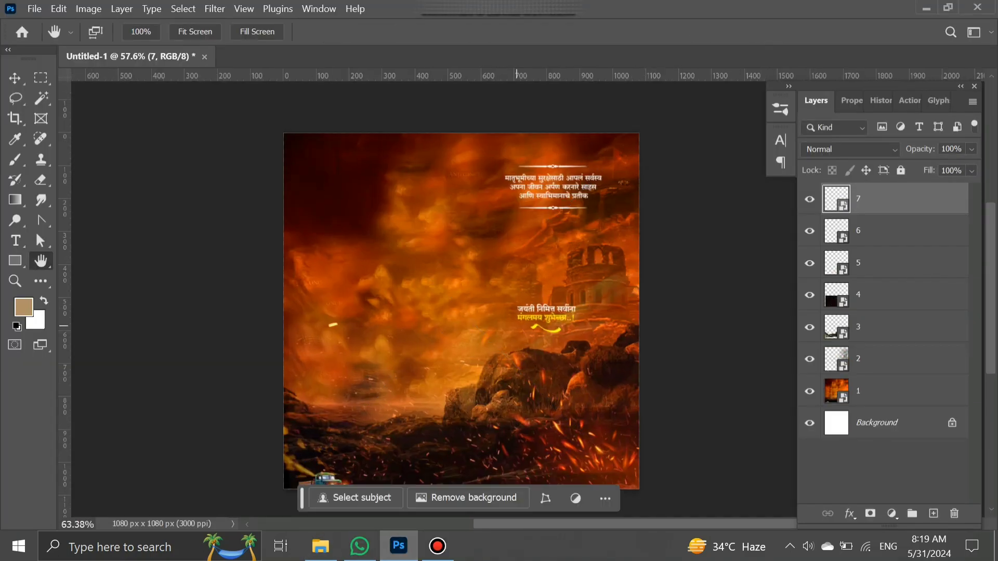
scroll(530, 324, "up", 7)
scroll(491, 342, "down", 5)
scroll(490, 342, "down", 2)
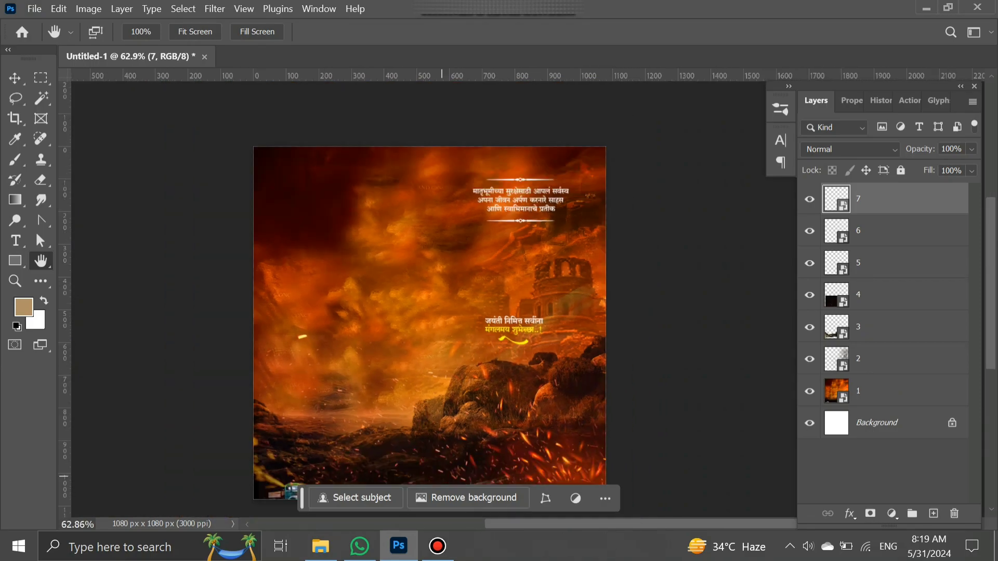
Place image 8, the large yellow Maharana Pratap title, from the MAHARANA folder between the tagline and the greeting.
left_click(321, 546)
left_click(499, 338)
left_click_drag(446, 468, 577, 309)
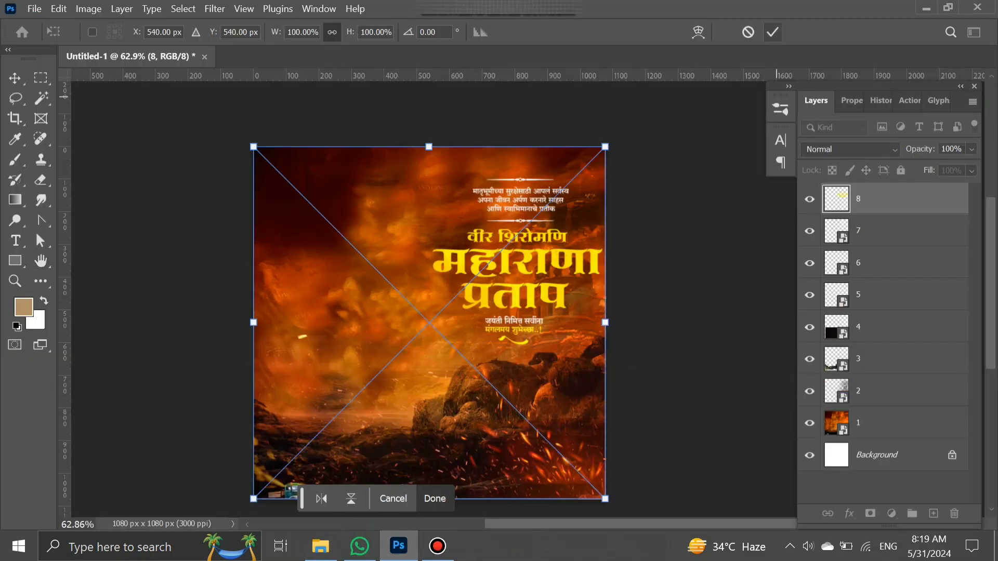
left_click(772, 32)
scroll(578, 241, "up", 5)
scroll(496, 285, "down", 3)
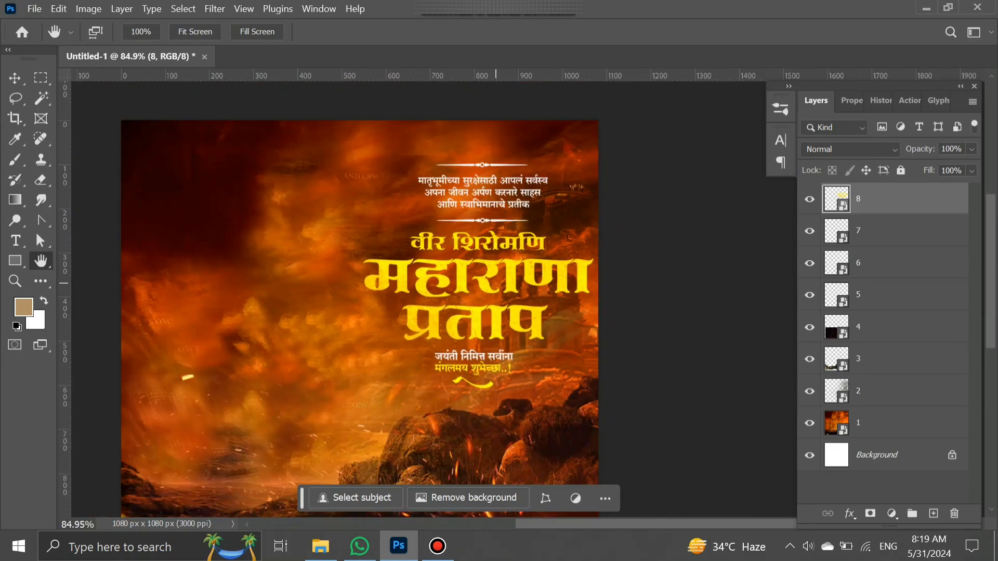
scroll(447, 291, "down", 2)
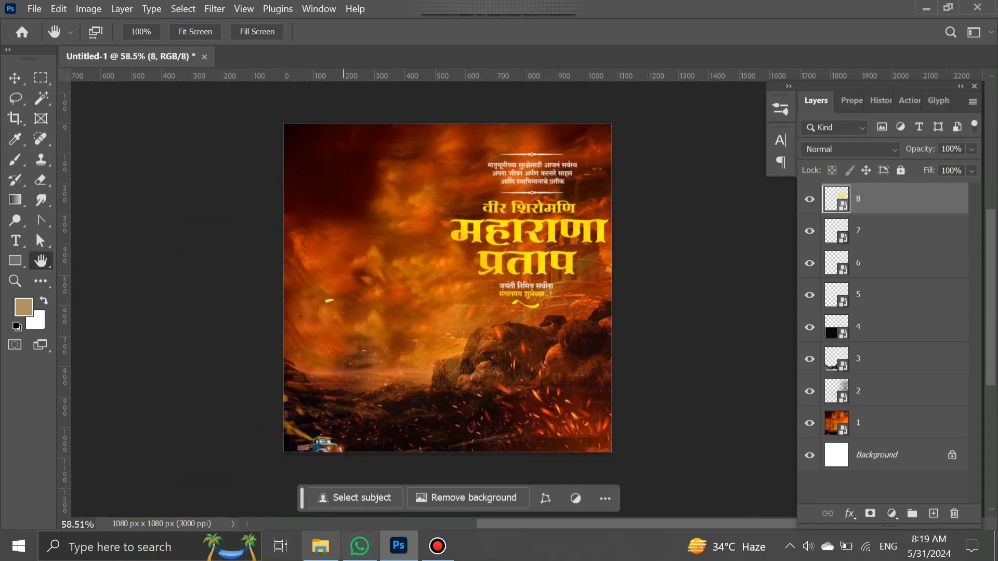
Place image 9, the turbaned warrior portrait with the spear, from the MAHARANA folder as a new top layer.
left_click(321, 546)
left_click_drag(861, 104, 395, 466)
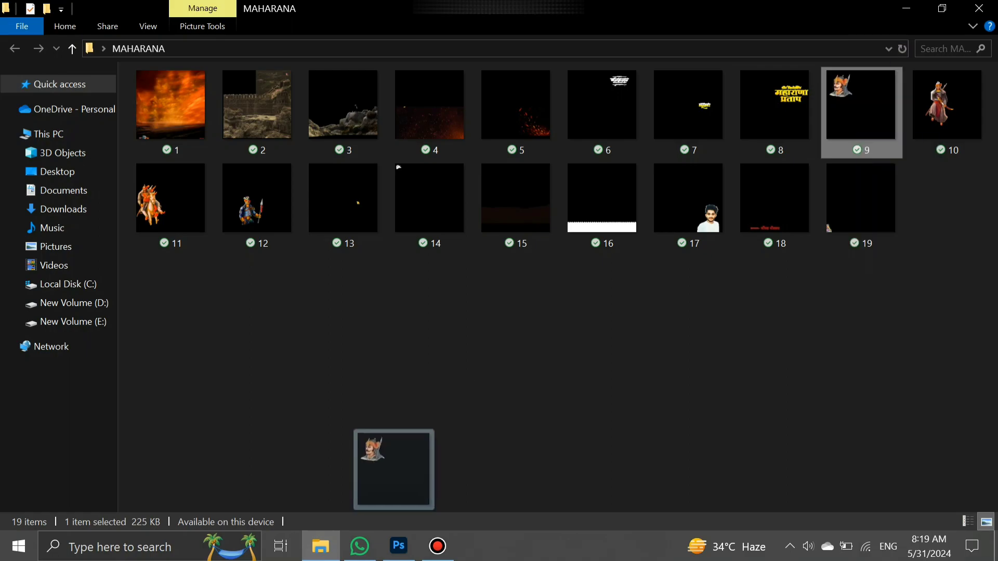
left_click_drag(398, 543, 447, 286)
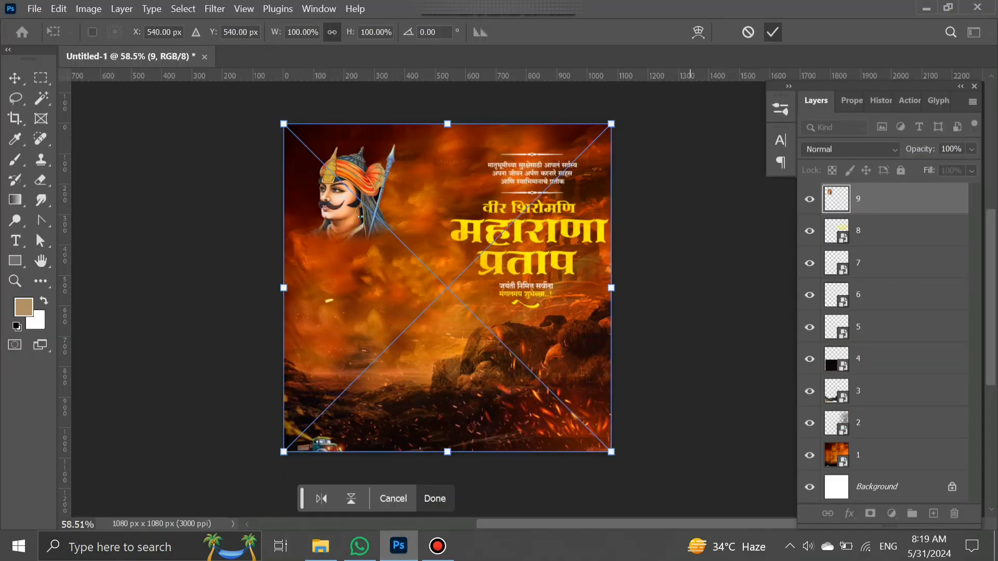
key("Return")
scroll(332, 182, "up", 6)
scroll(368, 229, "down", 3)
left_click_drag(368, 230, 320, 214)
scroll(320, 215, "down", 2)
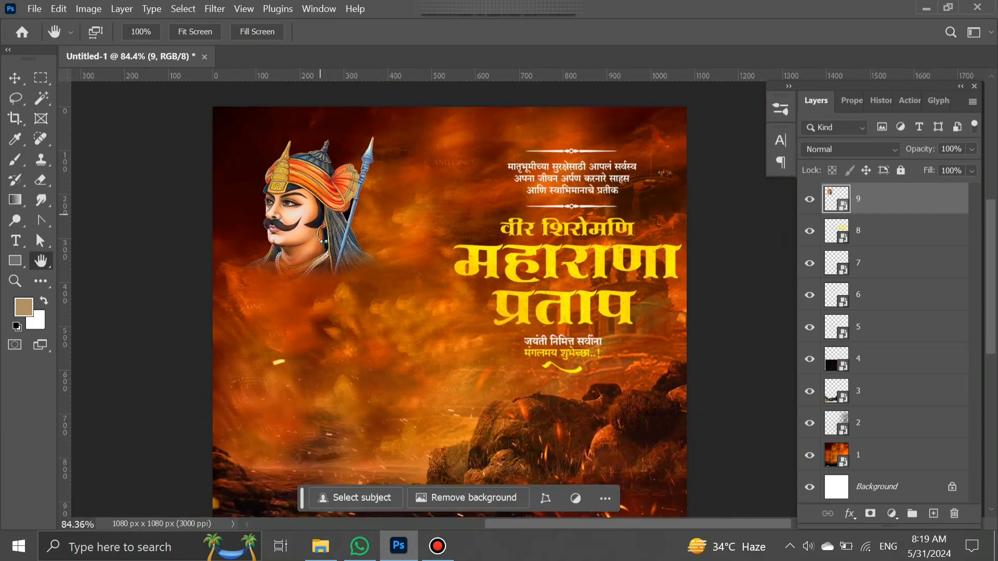
scroll(450, 311, "down", 2)
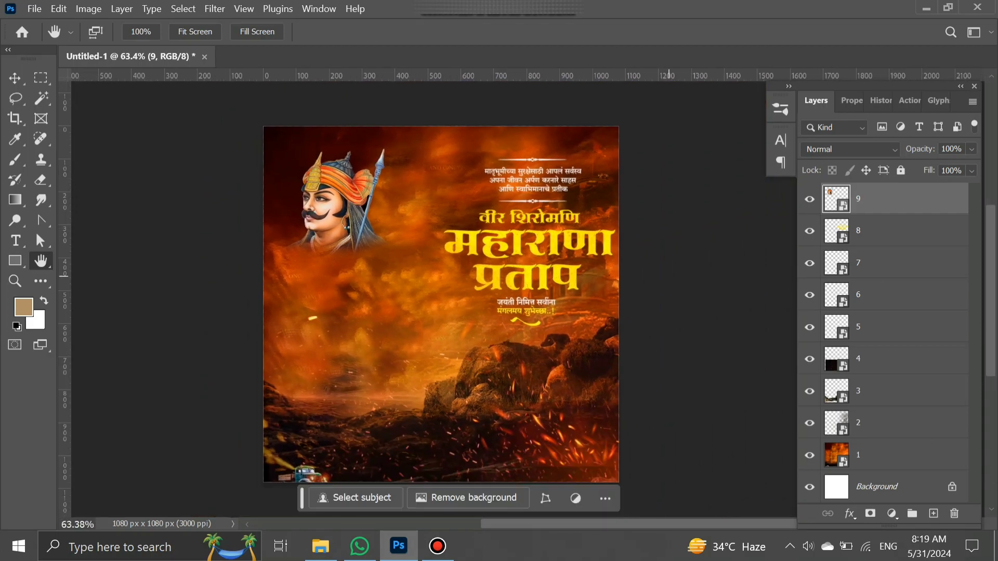
Place image 10, the full-length armoured warrior, from the MAHARANA folder above the portrait layer.
key("alt+Tab")
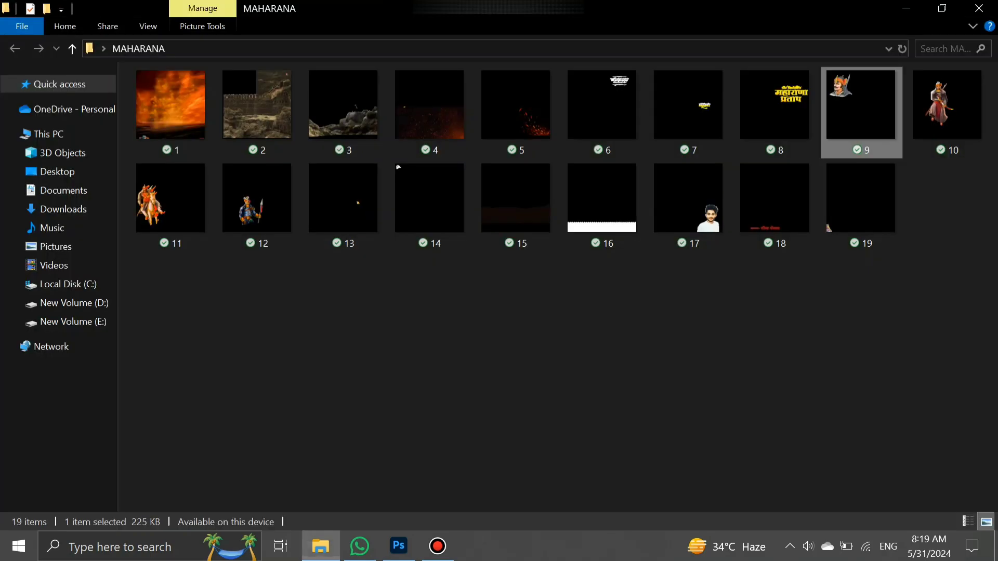
left_click_drag(947, 104, 403, 468)
key("Return")
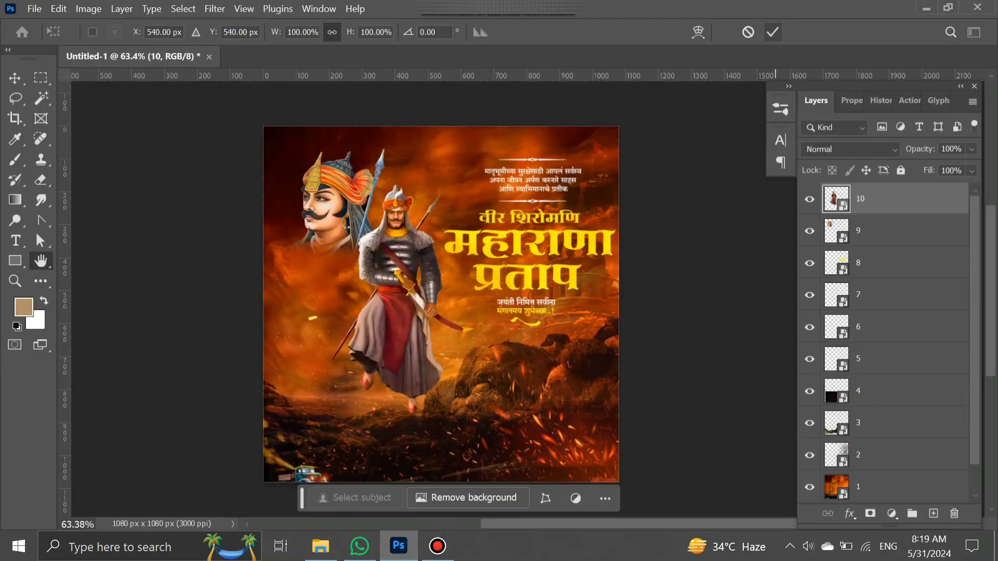
key("h")
scroll(399, 260, "up", 2)
scroll(403, 258, "down", 3)
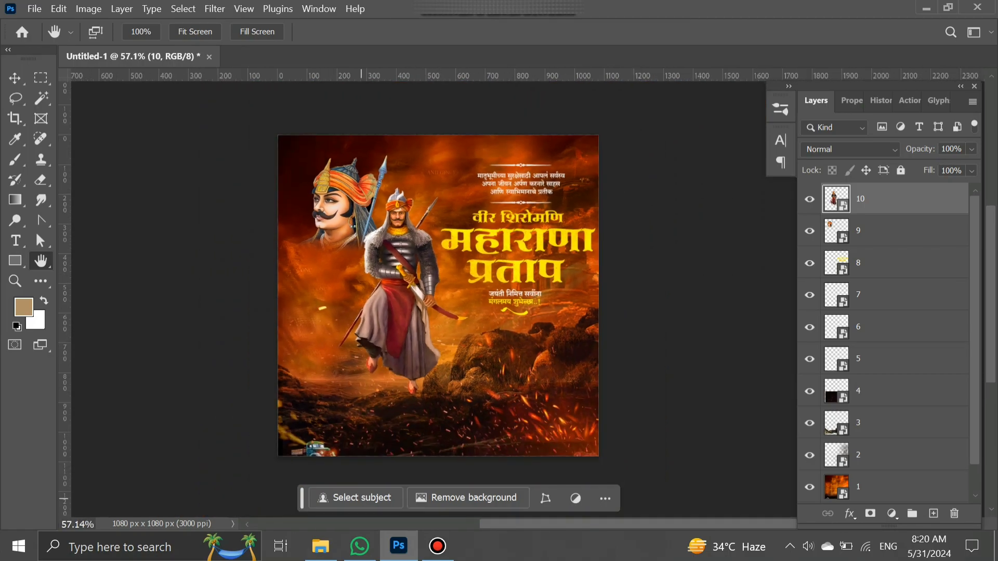
Place image 11, the spear-carrying warrior on a white horse, from the MAHARANA folder as a new top layer.
left_click(320, 545)
left_click_drag(170, 203, 437, 312)
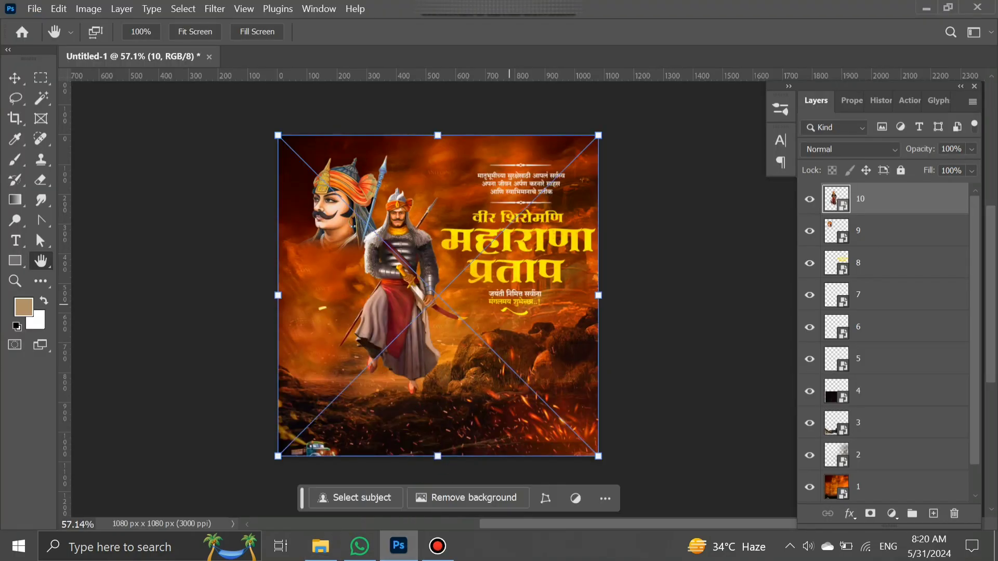
key("Return")
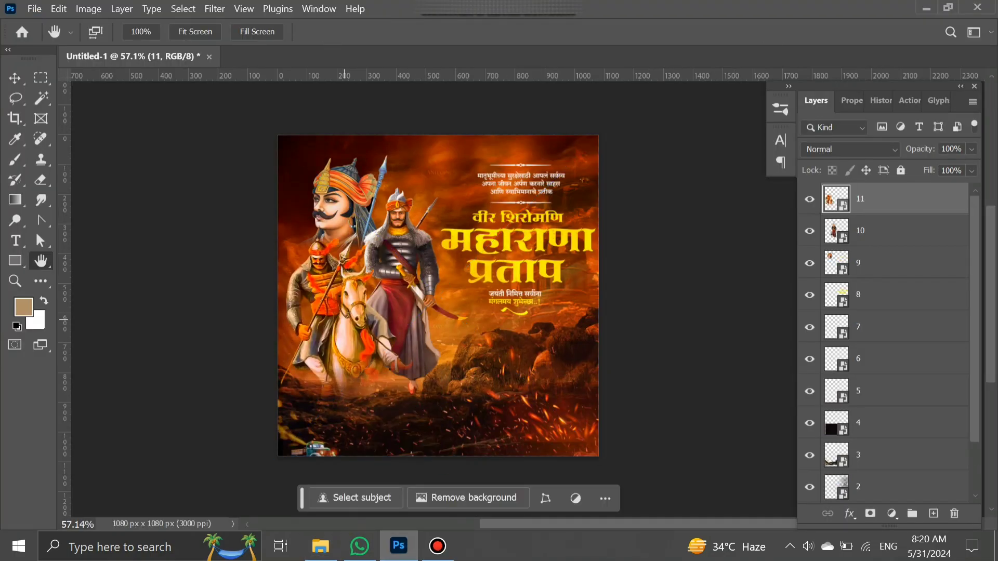
scroll(373, 245, "up", 3)
scroll(377, 241, "down", 1)
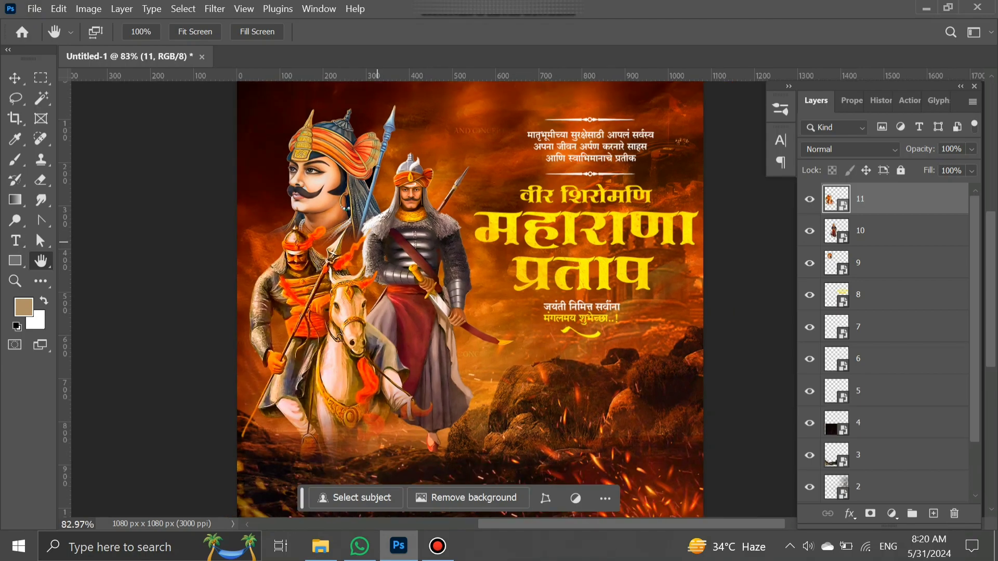
scroll(377, 243, "down", 3)
scroll(349, 366, "down", 1)
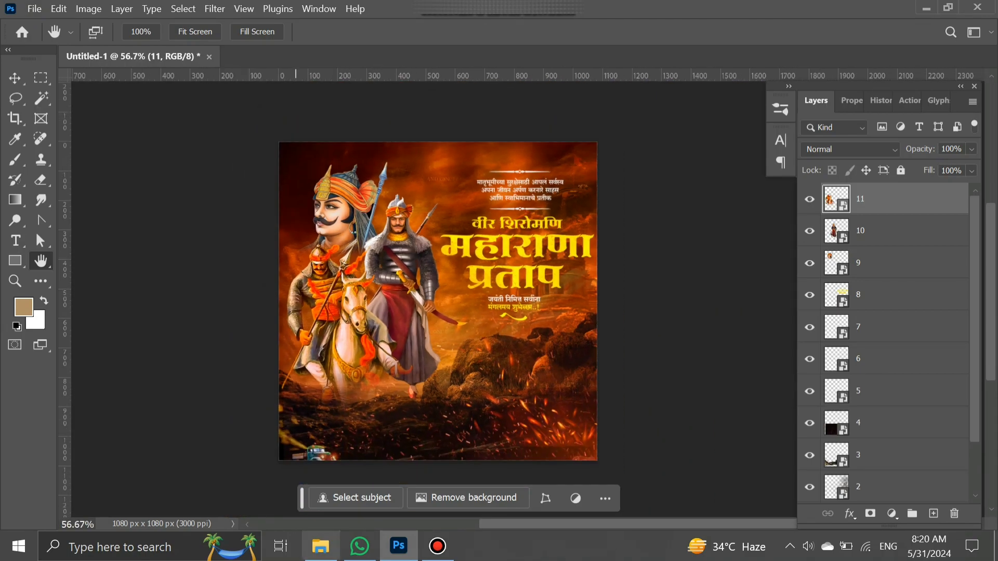
Place image 12, the warrior in blue armour holding a spear, from the MAHARANA folder in front of the other figures.
left_click(320, 545)
left_click_drag(257, 198, 356, 378)
left_click_drag(399, 544, 410, 380)
key("Return")
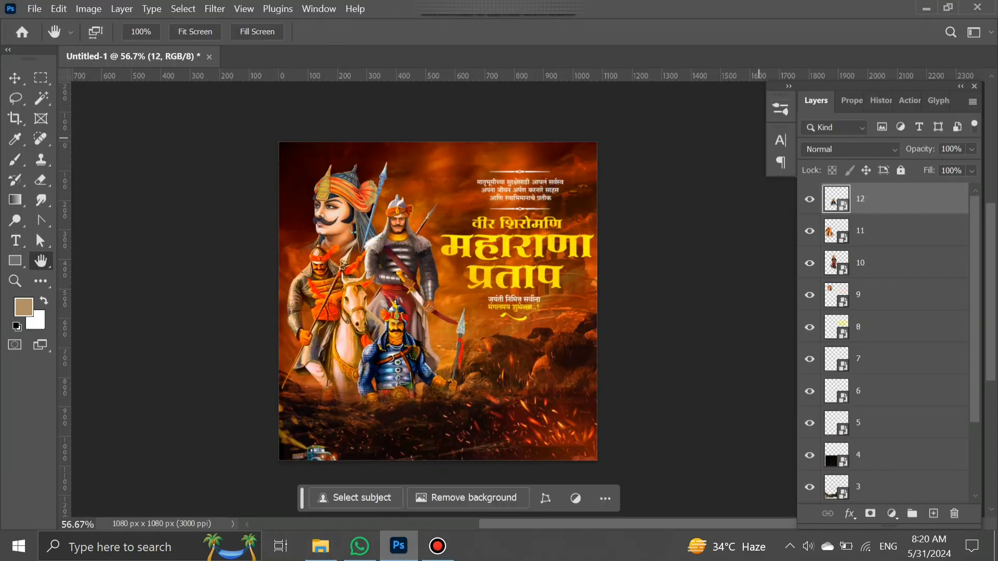
Examine the layered warrior figures, the tagline and the title up close, and the poster as a whole.
scroll(391, 296, "up", 12)
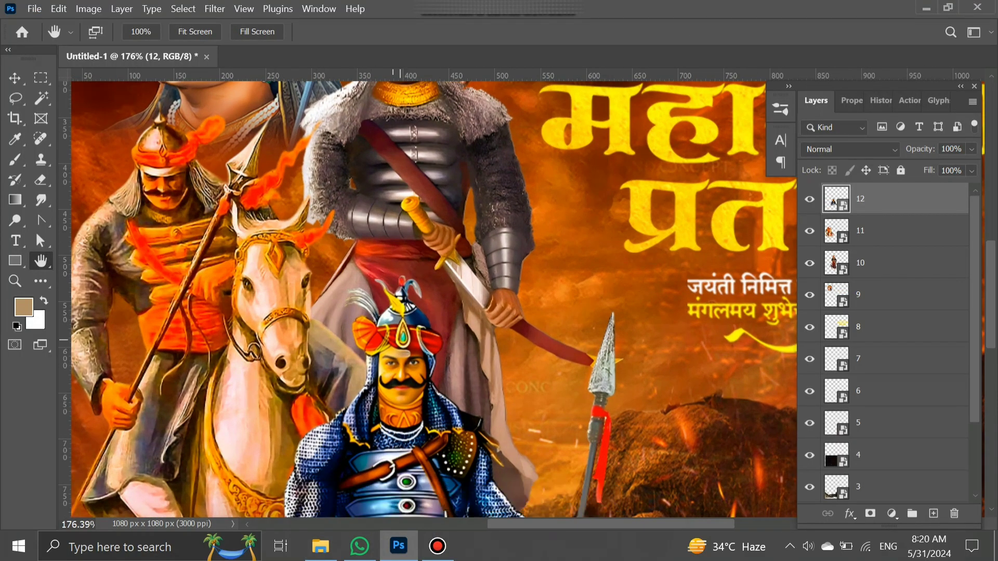
left_click_drag(402, 343, 408, 425)
left_click_drag(409, 238, 235, 332)
scroll(428, 299, "down", 5, "alt")
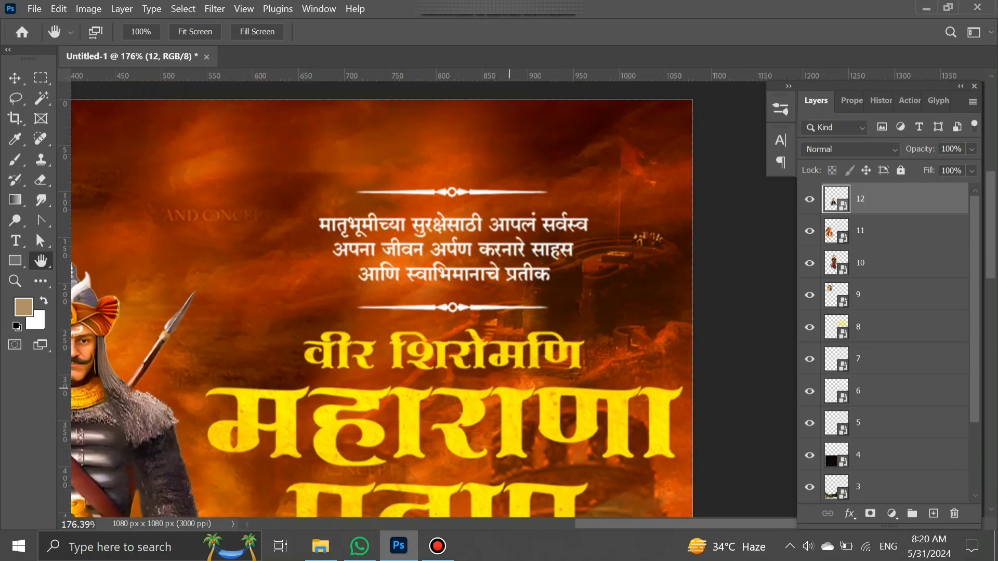
scroll(428, 299, "down", 10, "alt")
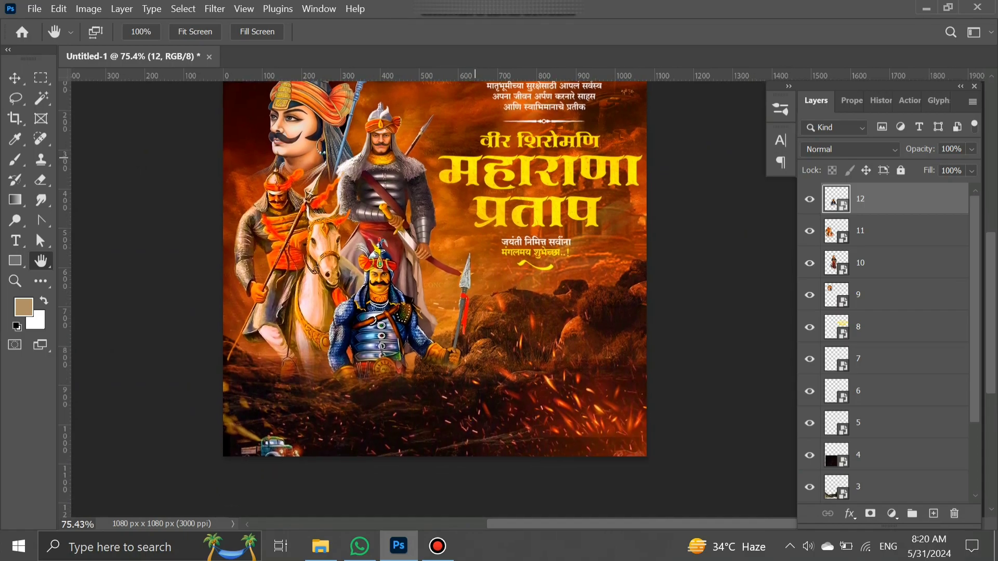
left_click_drag(474, 158, 472, 226)
scroll(469, 237, "down", 1, "alt")
Place image 13, the small yellow ornament, from the MAHARANA folder beneath the greeting text.
left_click(320, 545)
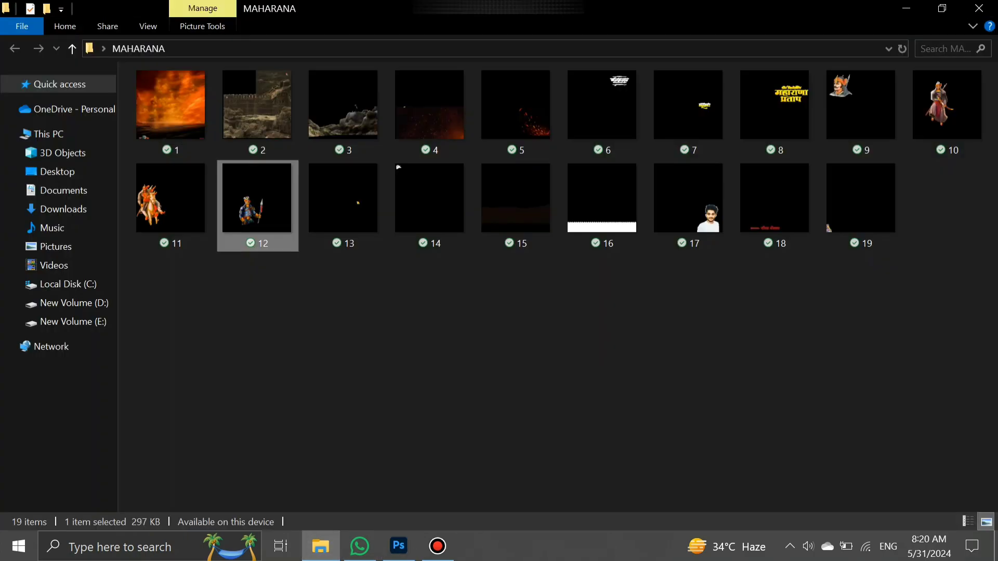
left_click_drag(343, 203, 354, 359)
left_click_drag(386, 503, 395, 514)
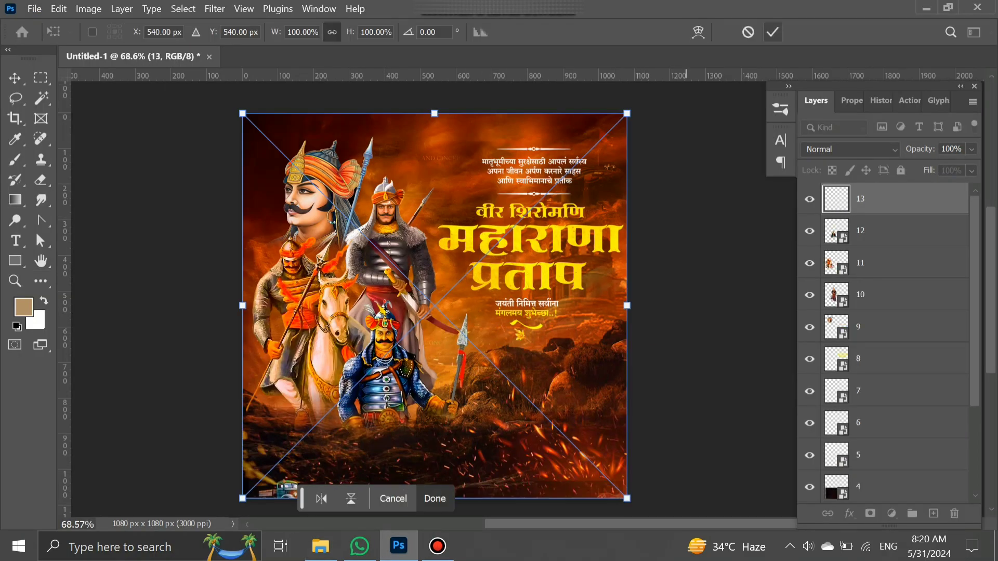
left_click(773, 33)
scroll(541, 345, "up", 6)
scroll(541, 344, "down", 6)
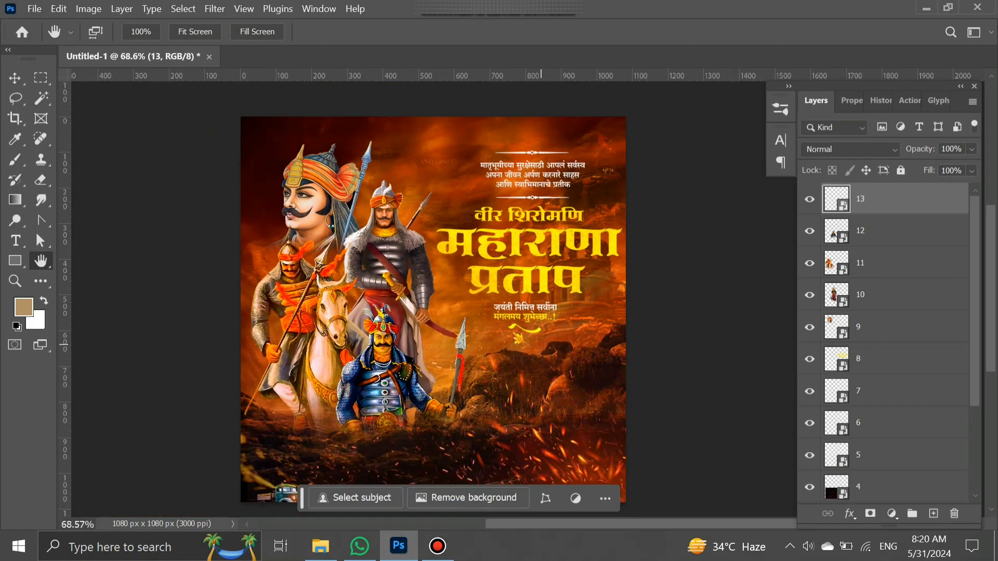
left_click_drag(541, 345, 546, 332)
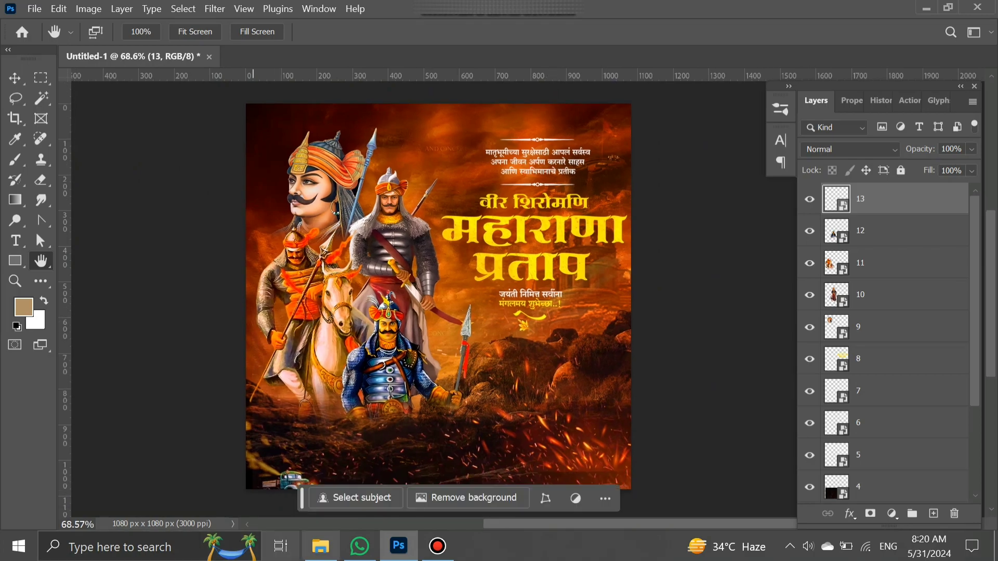
Place image 14, the small white logo, from the MAHARANA folder in the poster's upper-left corner.
left_click(321, 545)
left_click_drag(429, 198, 400, 378)
left_click_drag(374, 496, 406, 406)
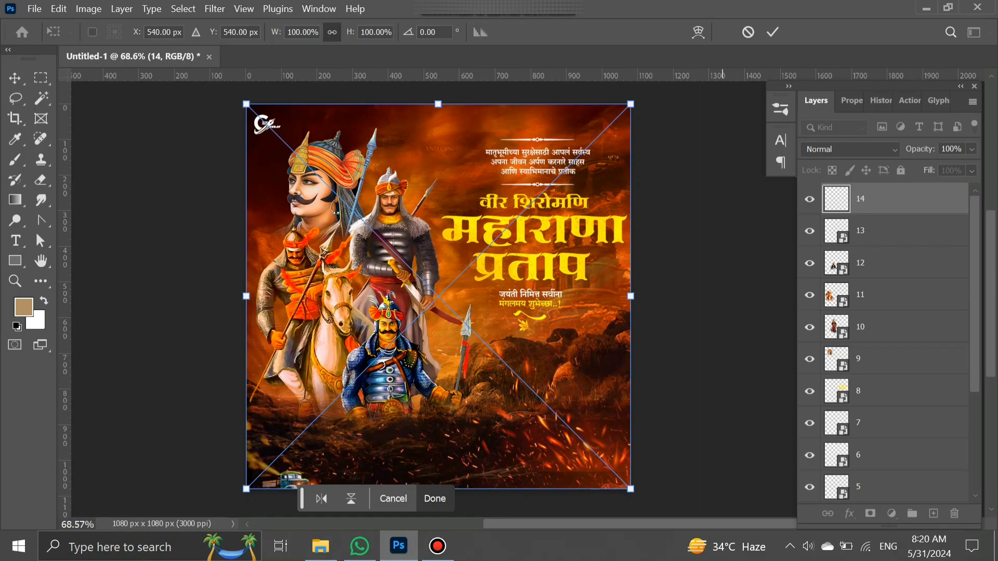
key("Return")
Try the Multiply blend mode on logo layer 14, and set it to Overlay.
left_click(850, 149)
left_click(831, 145)
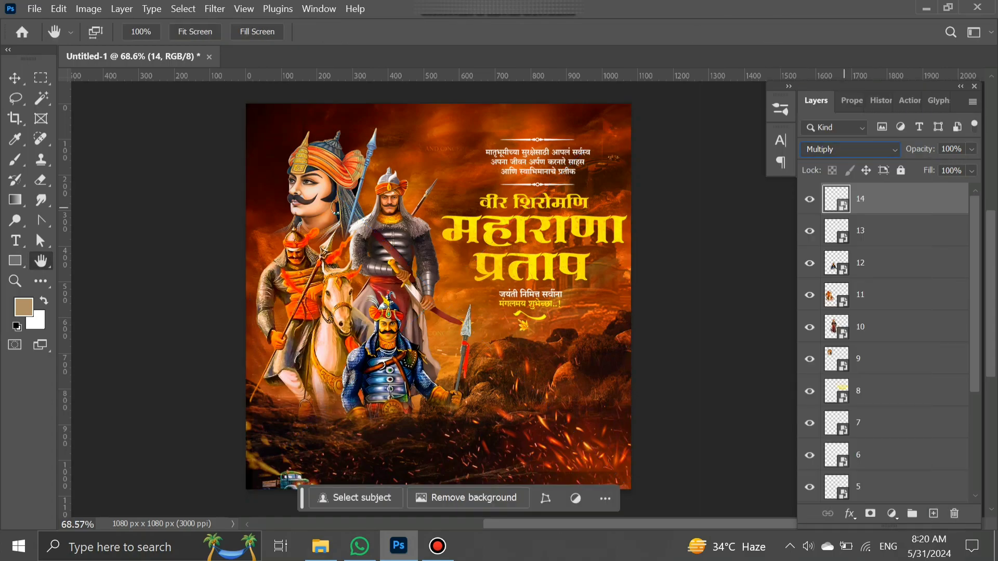
left_click(847, 149)
left_click(831, 298)
scroll(273, 111, "up", 8)
scroll(236, 108, "down", 5)
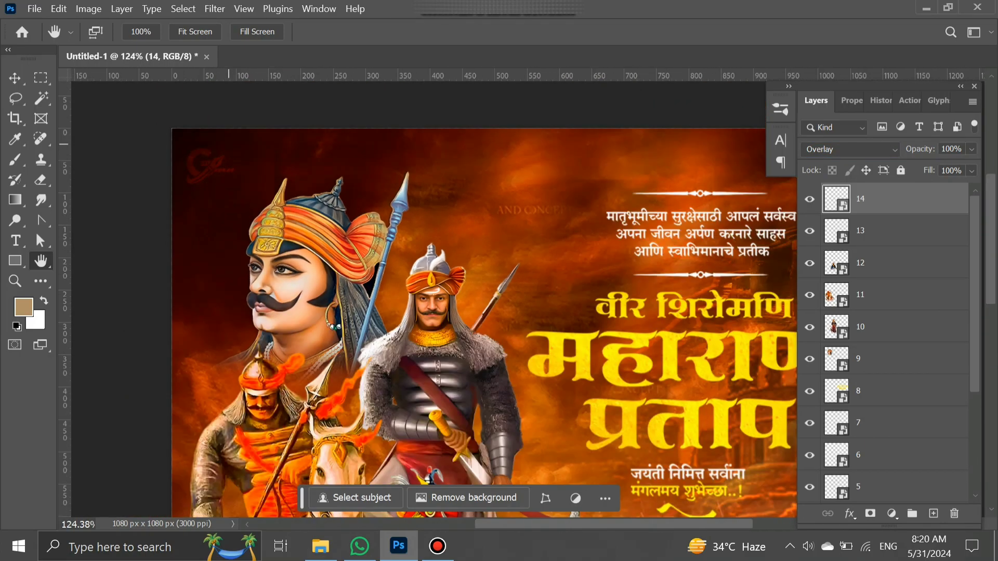
scroll(430, 214, "down", 3)
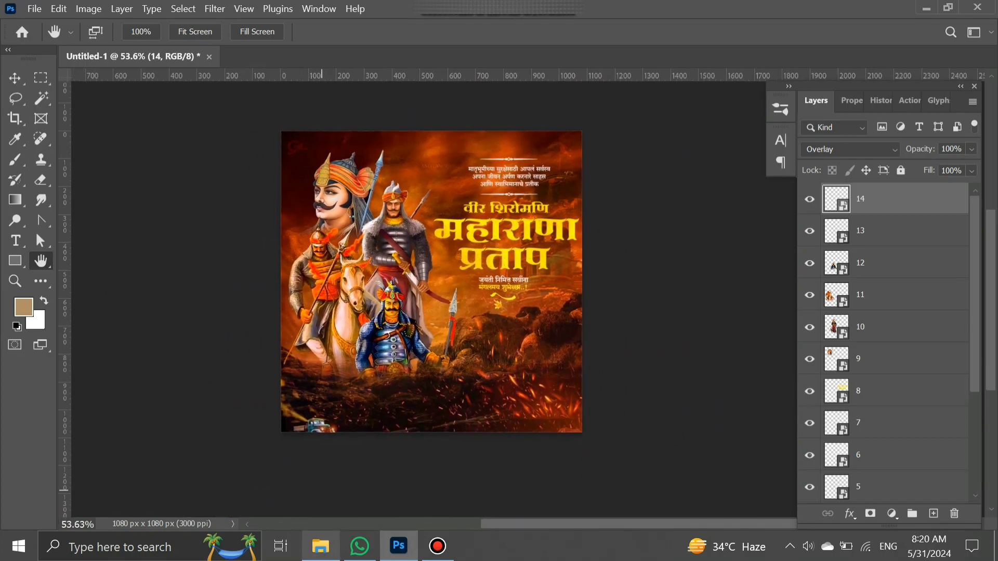
Place image 15, the dark shadow band, from the MAHARANA folder across the lower part of the poster.
key("alt+Tab")
left_click_drag(516, 205, 470, 363)
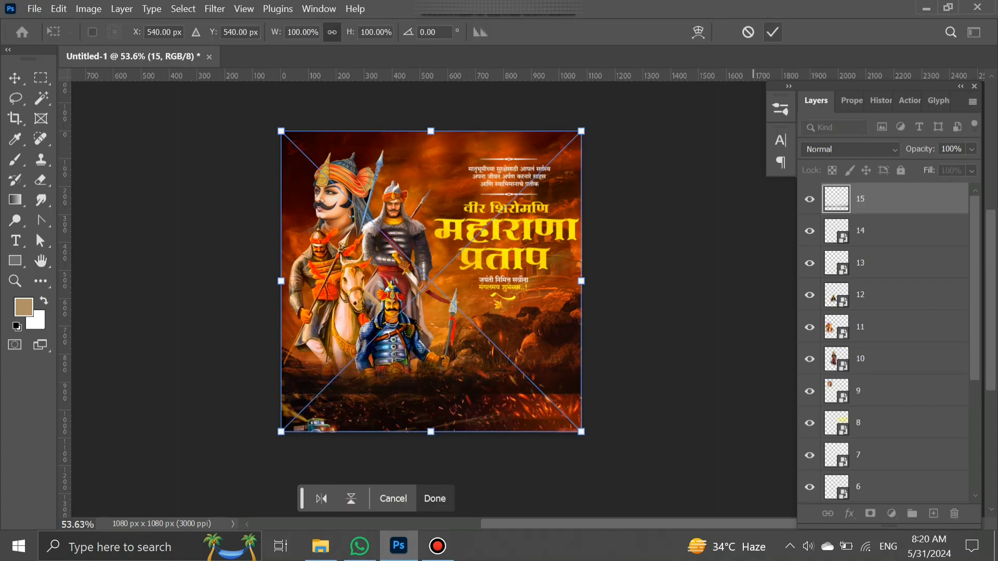
key("Return")
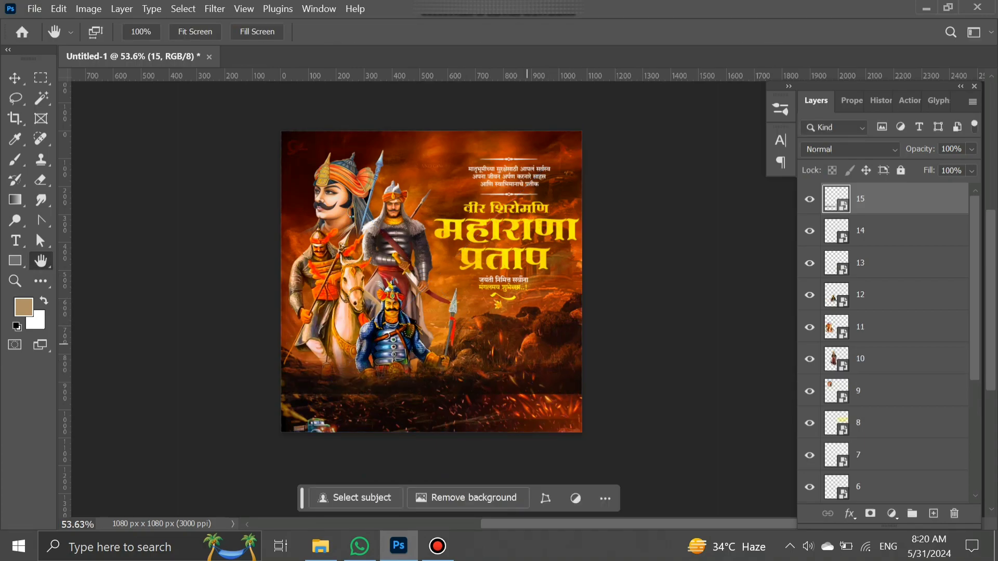
Place image 16, the white strip with a decorative fence-like edge, from the MAHARANA folder along the poster's bottom.
left_click(321, 546)
left_click_drag(602, 203, 475, 442)
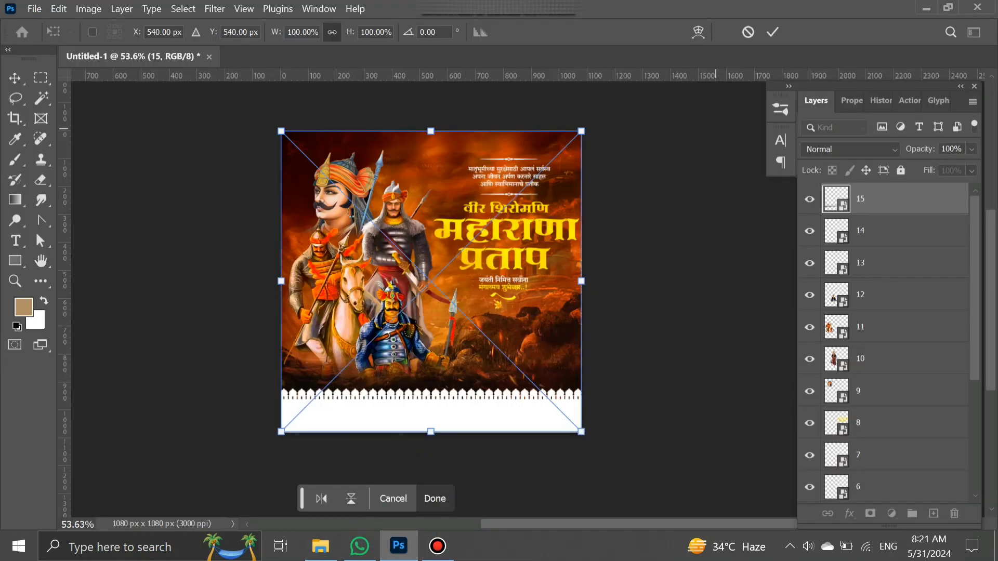
left_click(773, 32)
scroll(463, 233, "up", 3)
scroll(453, 234, "down", 1)
scroll(454, 235, "down", 2)
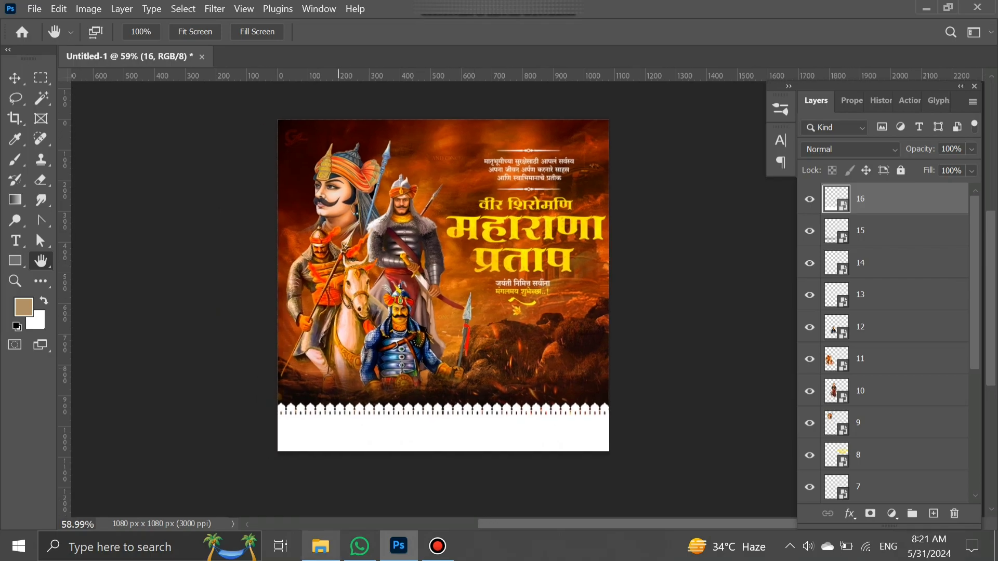
Place image 17, the photo of the man in a white shirt, from the MAHARANA folder in the poster's lower-right corner.
left_click(321, 546)
left_click_drag(688, 205, 520, 359)
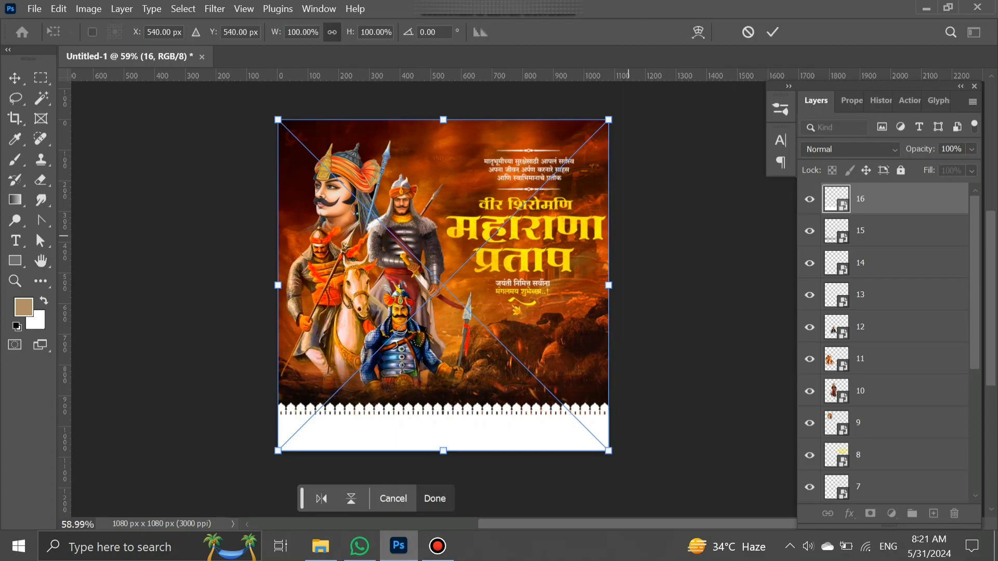
left_click(773, 33)
scroll(582, 379, "up", 2)
scroll(581, 378, "up", 3)
scroll(579, 361, "down", 6)
left_click_drag(562, 328, 571, 350)
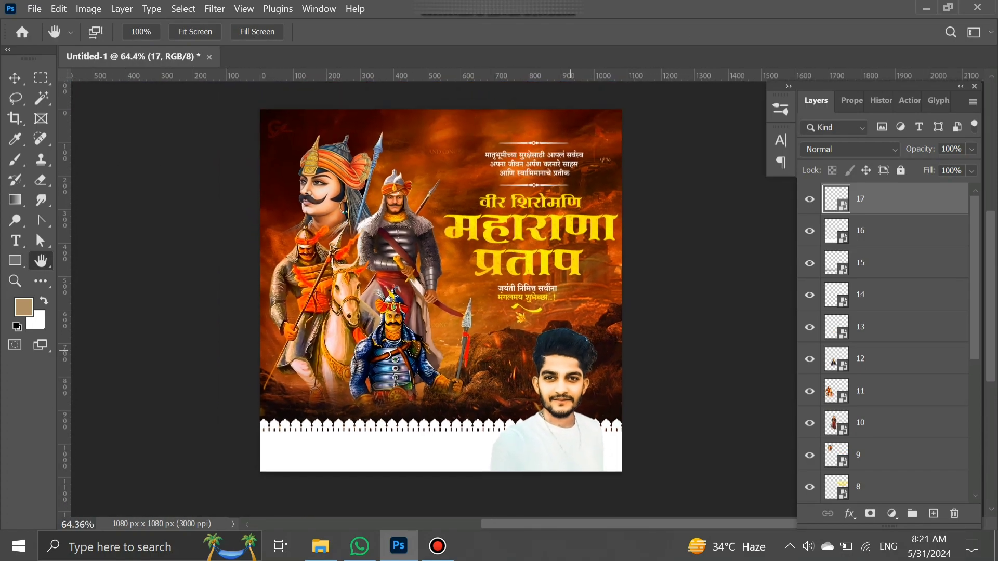
Place image 18, the dark red sender's name text, from the MAHARANA folder on the white bottom strip.
left_click(320, 546)
left_click_drag(775, 208, 425, 410)
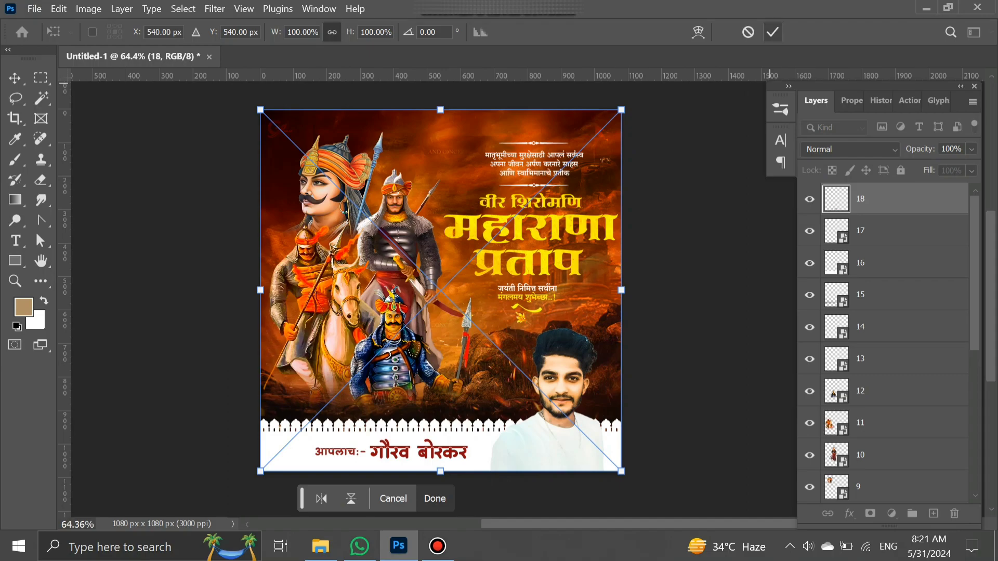
key("Return")
scroll(433, 292, "up", 1)
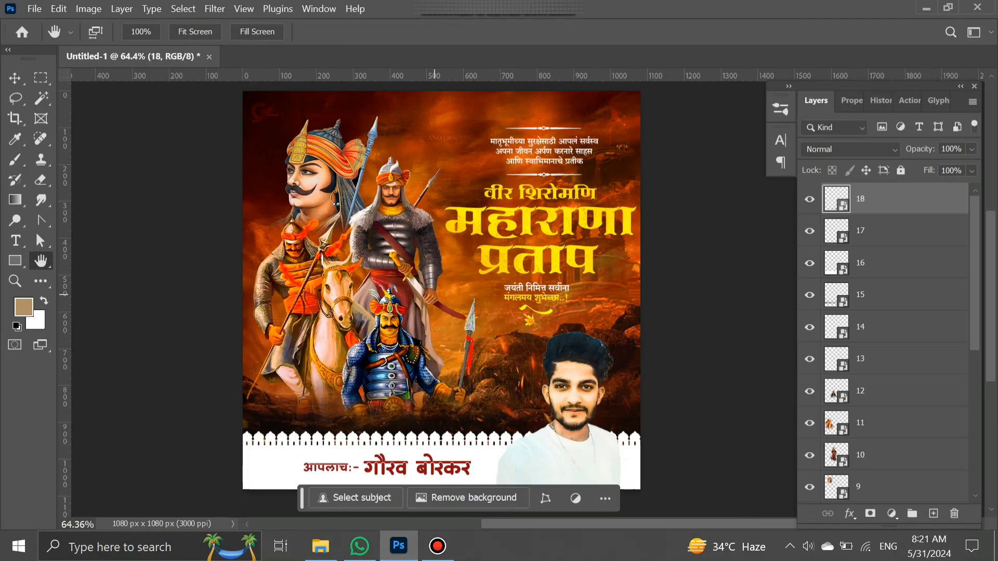
scroll(431, 287, "down", 1)
Place image 19, the colourful flowers, from the MAHARANA folder in the lower-left corner of the white strip.
key("alt+Tab")
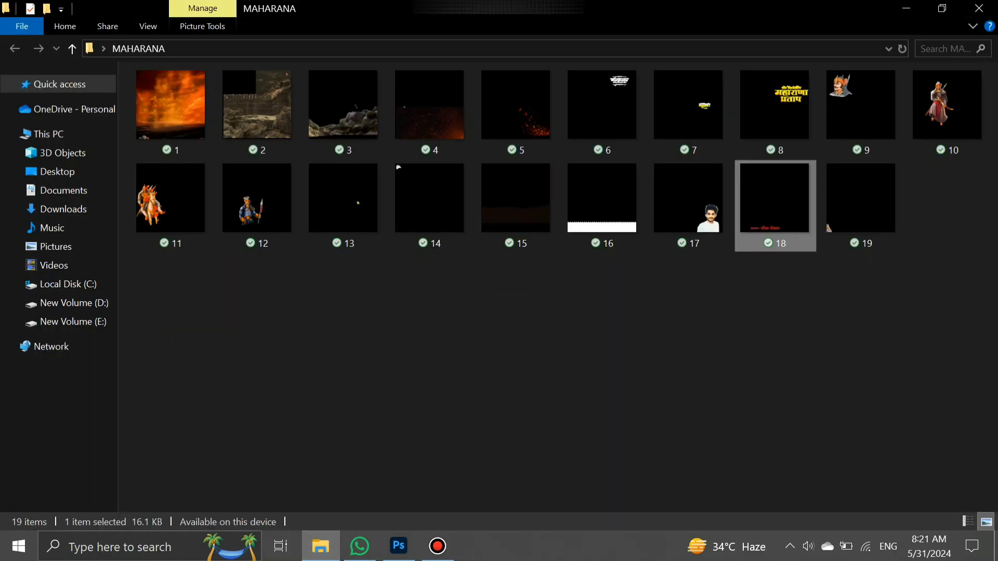
left_click_drag(861, 208, 429, 470)
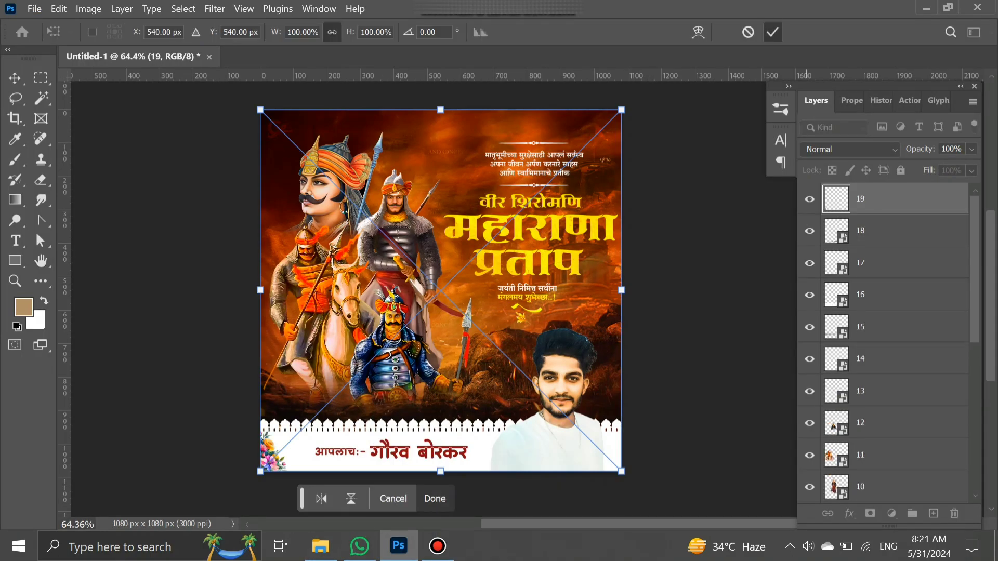
key("Return")
key("space")
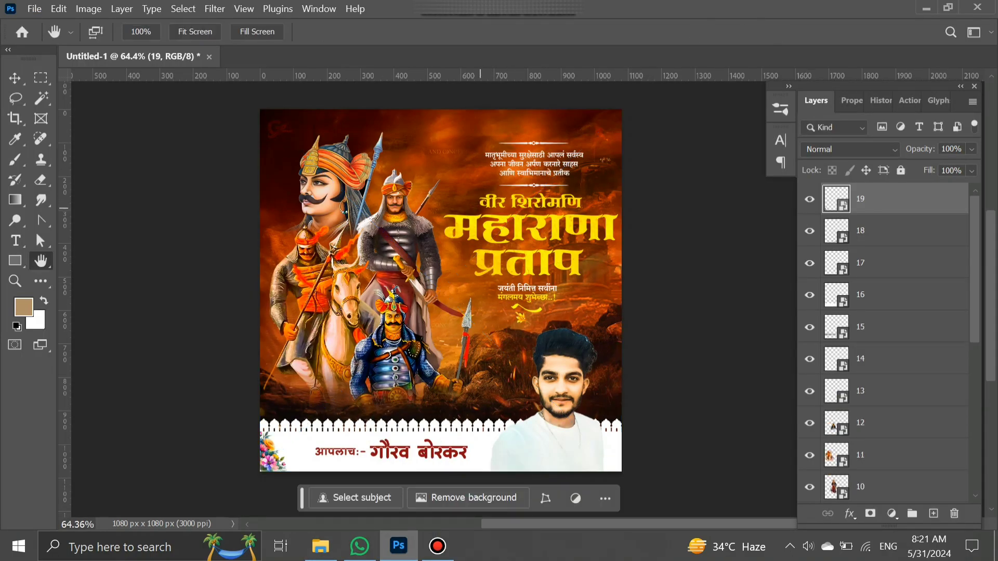
Examine the assembled poster up close and as a whole, checking the figures, text, portrait photo and bottom strip.
scroll(425, 219, "up", 2)
scroll(515, 184, "up", 4)
mouse_move(516, 171)
left_mouse_down()
mouse_move(541, 257)
mouse_move(530, 171)
left_mouse_up()
left_click_drag(507, 232, 526, 134)
left_click_drag(513, 214, 507, 129)
left_click_drag(504, 189, 502, 166)
scroll(501, 174, "down", 3)
left_click_drag(504, 143, 501, 262)
scroll(493, 230, "down", 4)
left_click_drag(488, 228, 493, 258)
scroll(493, 256, "up", 2)
scroll(493, 256, "down", 3)
scroll(493, 254, "up", 2)
scroll(493, 253, "down", 2)
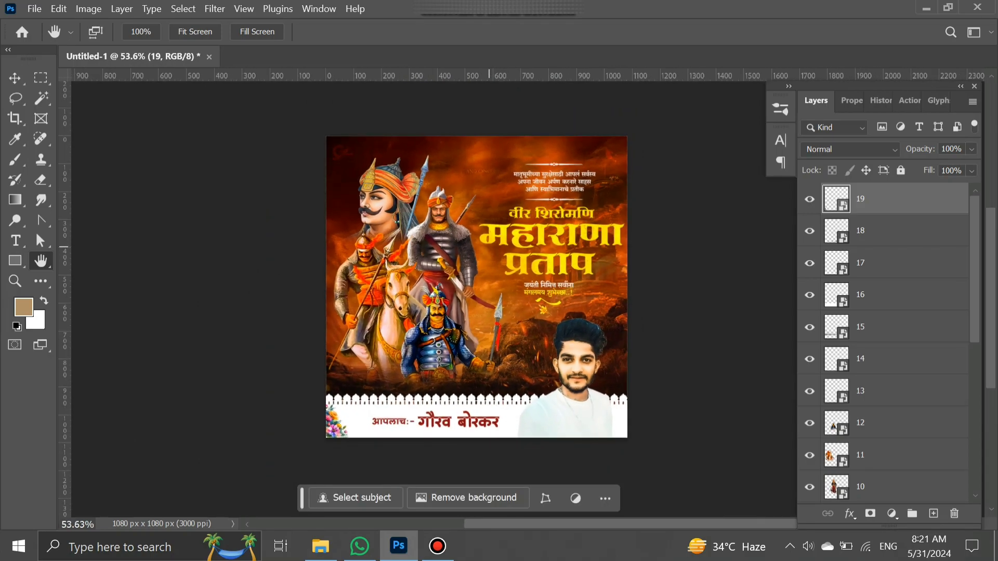
left_click(438, 546)
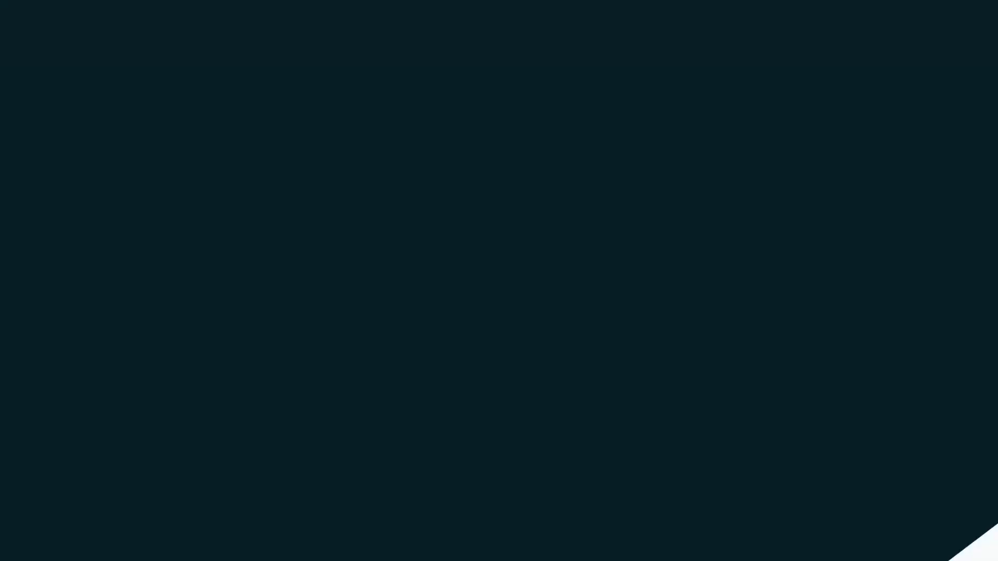